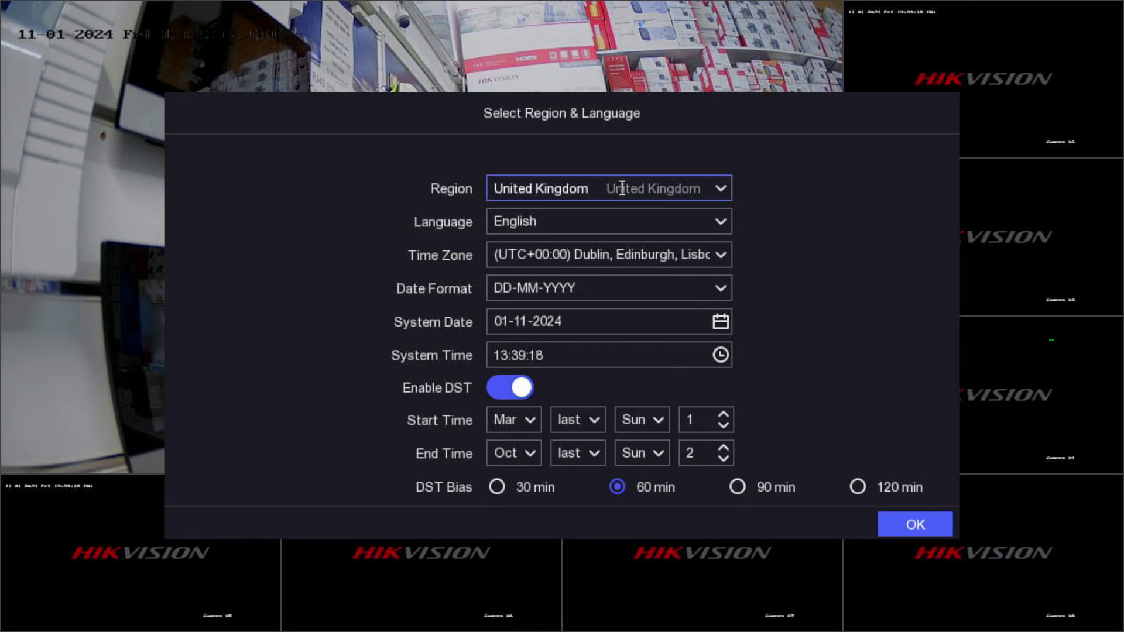
# Keep United Kingdom selected in the wizard's Region list
pyautogui.click(721, 186)
pyautogui.click(555, 223)
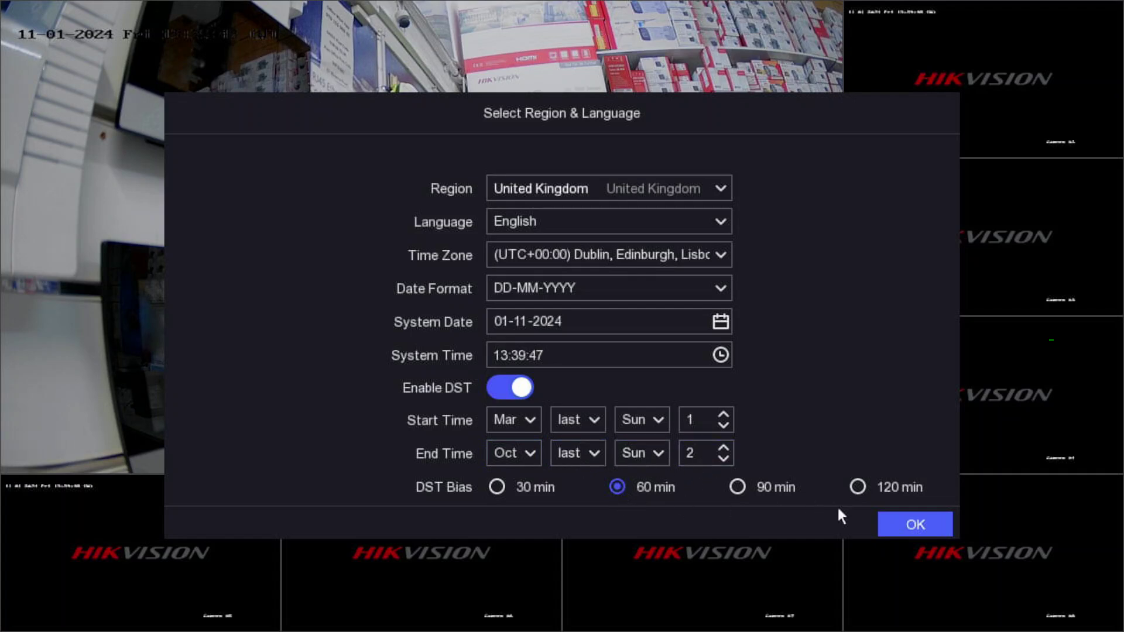
# Confirm the region settings and enter a new admin password of letters and three digits
pyautogui.click(913, 528)
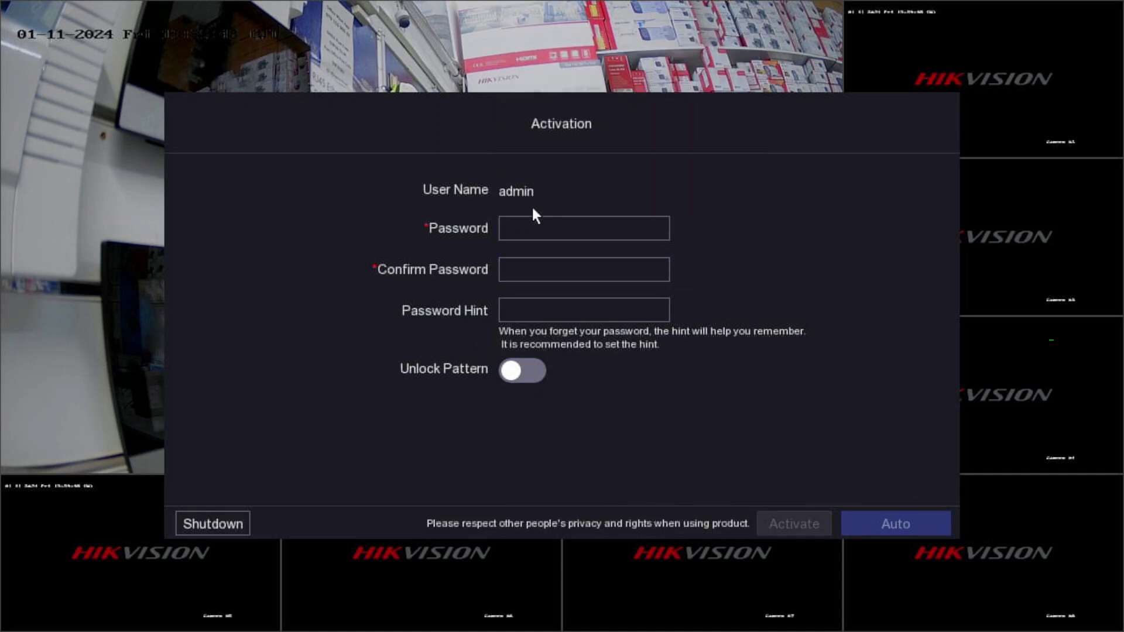
pyautogui.click(505, 221)
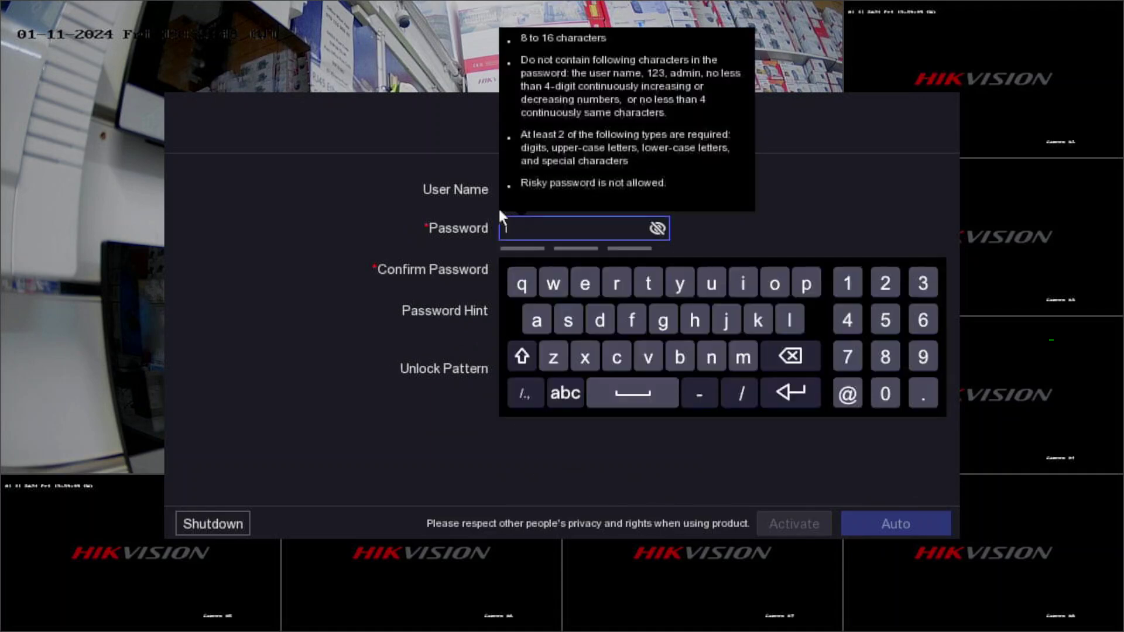
pyautogui.click(699, 318)
pyautogui.click(741, 290)
pyautogui.click(756, 310)
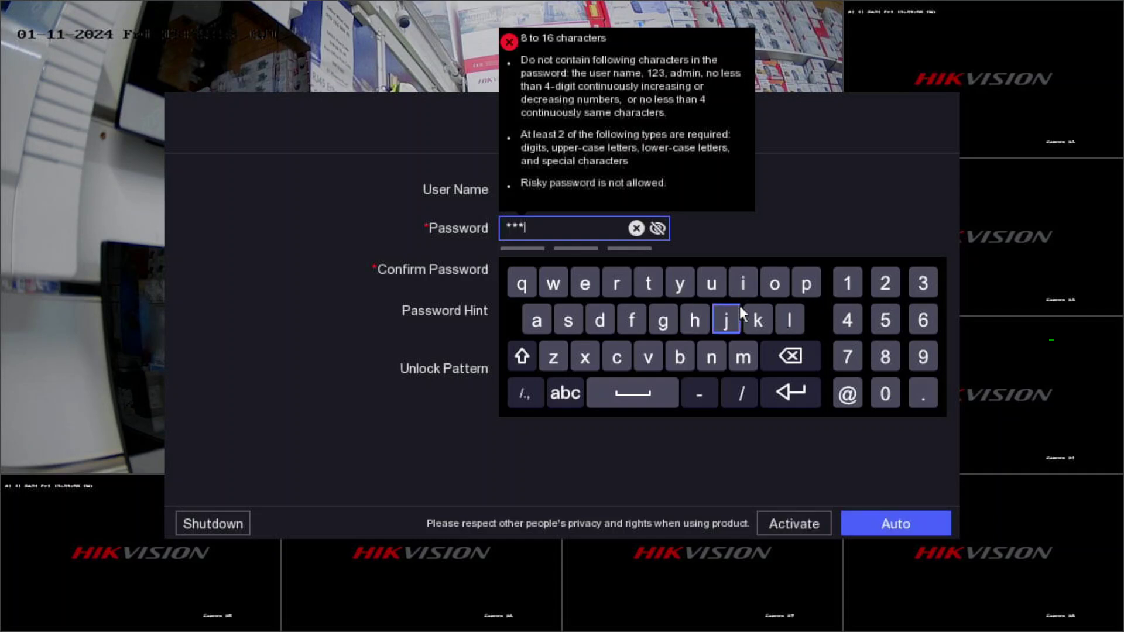
pyautogui.click(655, 282)
pyautogui.click(775, 284)
pyautogui.click(709, 355)
pyautogui.click(661, 229)
pyautogui.click(850, 285)
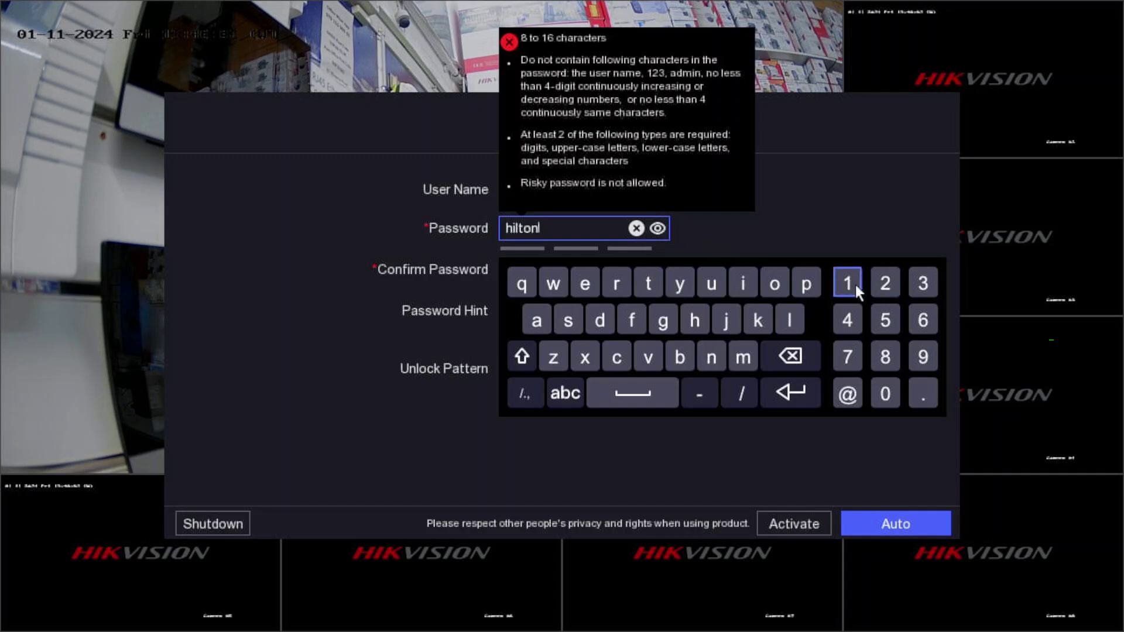
pyautogui.click(886, 285)
pyautogui.click(924, 284)
pyautogui.click(813, 242)
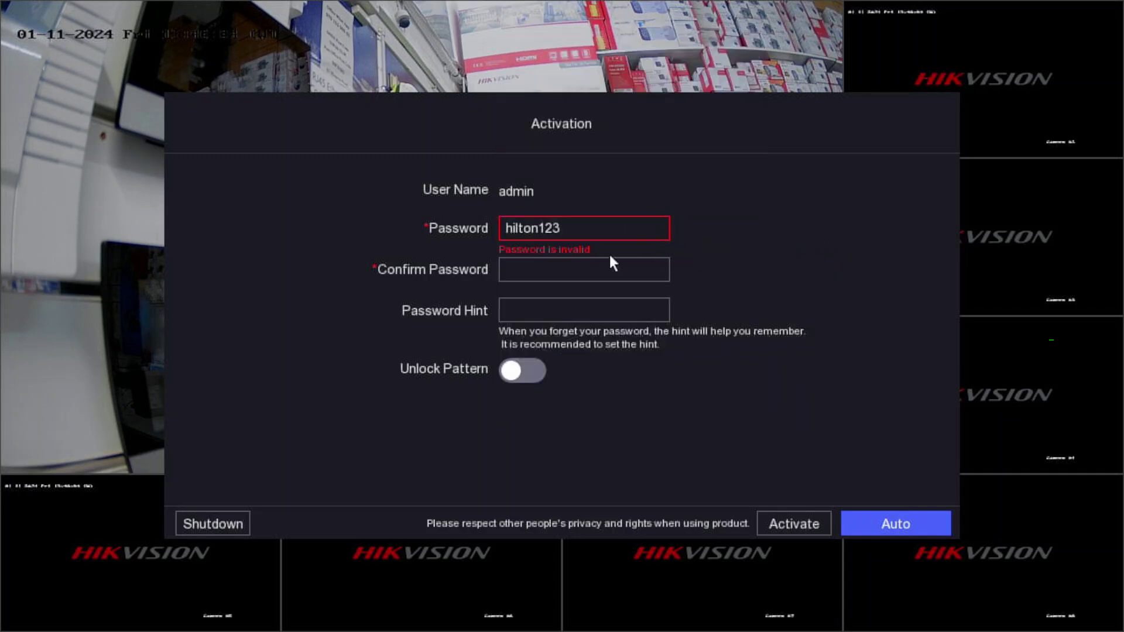
# Replace the password's last three digits with new ones
pyautogui.click(585, 229)
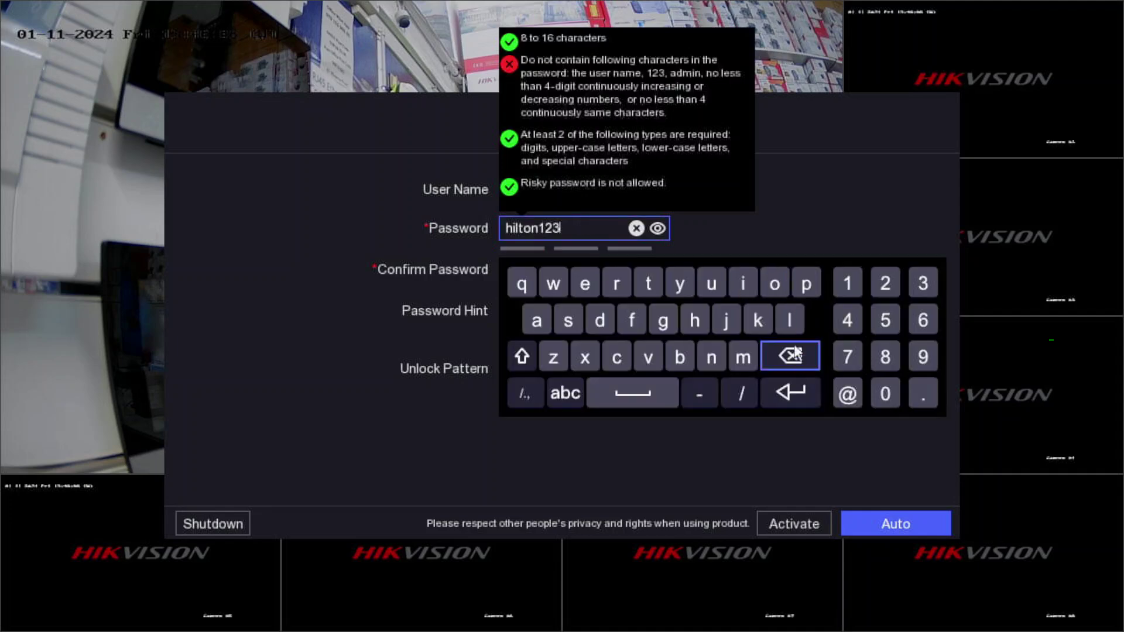
pyautogui.click(792, 360)
pyautogui.click(790, 356)
pyautogui.click(789, 355)
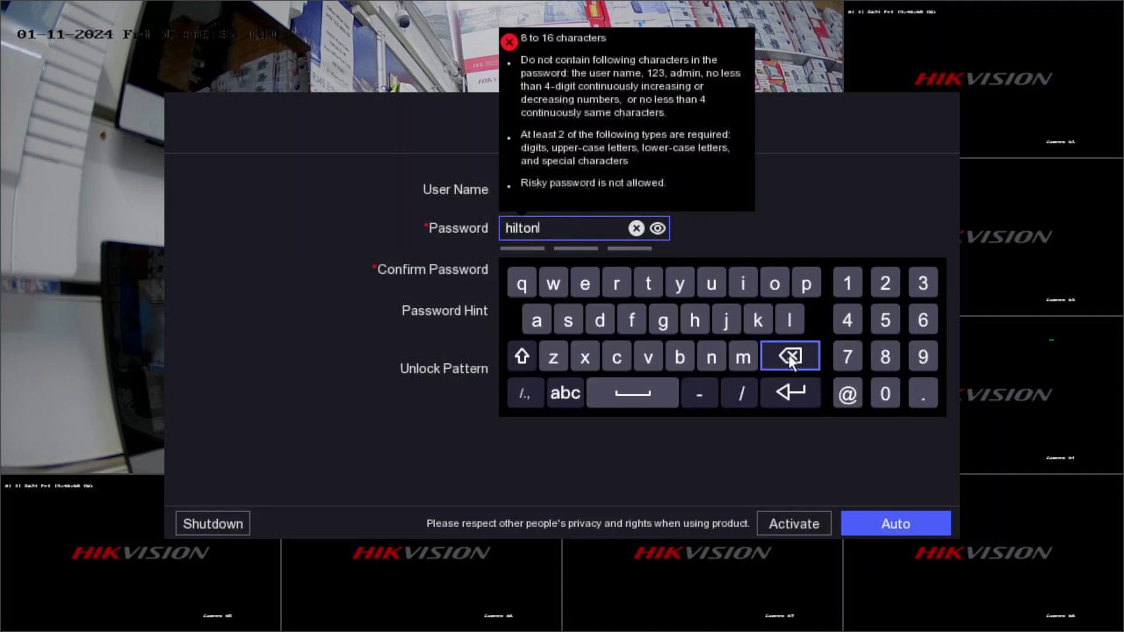
pyautogui.click(923, 284)
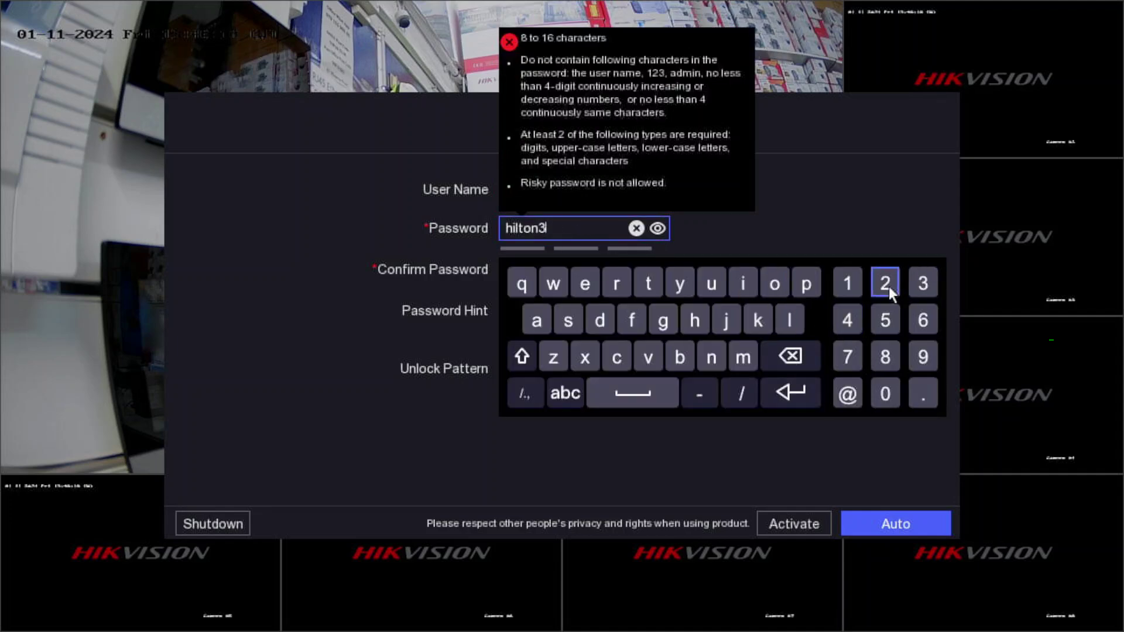
pyautogui.click(886, 285)
pyautogui.click(847, 283)
# Retype the same password in Confirm Password, shown as plain text, so both entries match
pyautogui.click(560, 274)
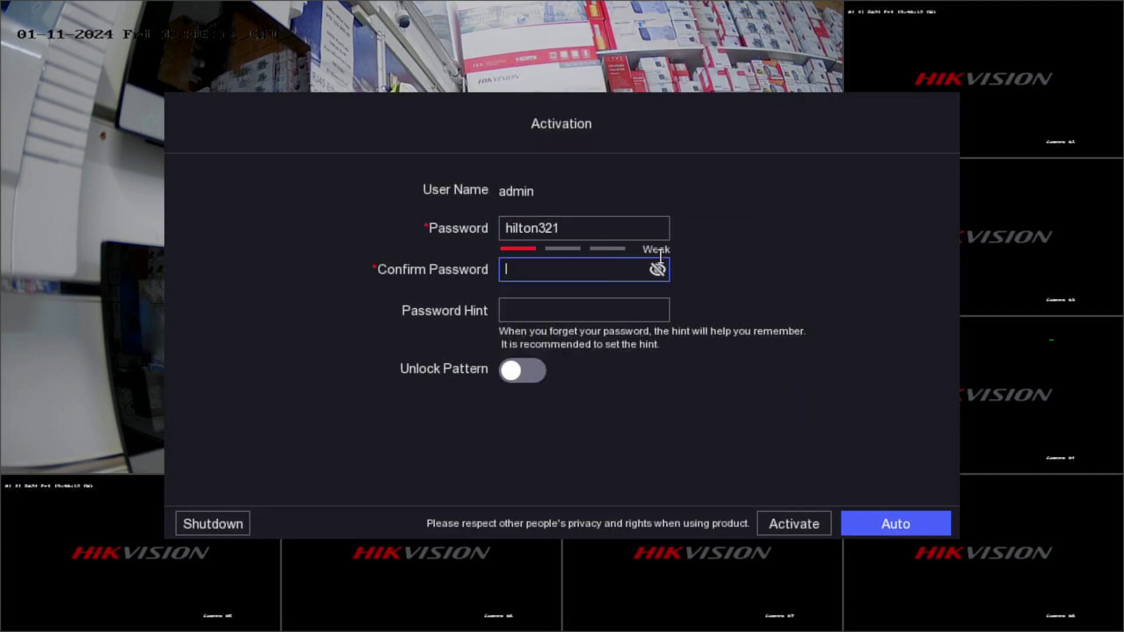
pyautogui.click(692, 362)
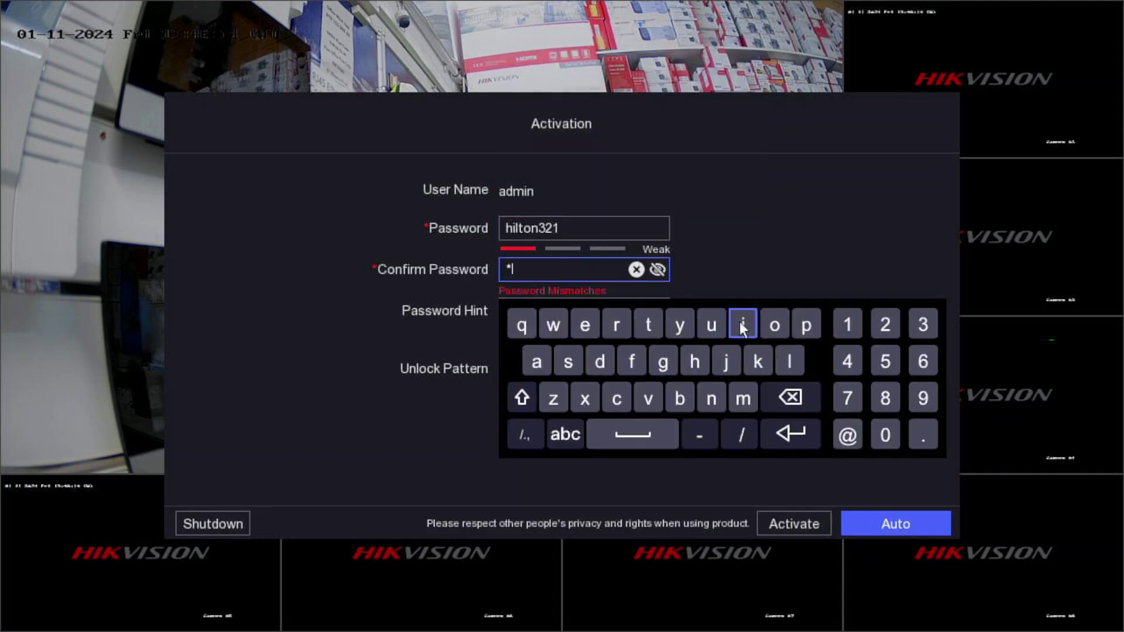
pyautogui.click(741, 321)
pyautogui.click(788, 361)
pyautogui.click(654, 329)
pyautogui.click(775, 327)
pyautogui.click(711, 398)
pyautogui.click(658, 270)
pyautogui.click(923, 324)
pyautogui.click(886, 325)
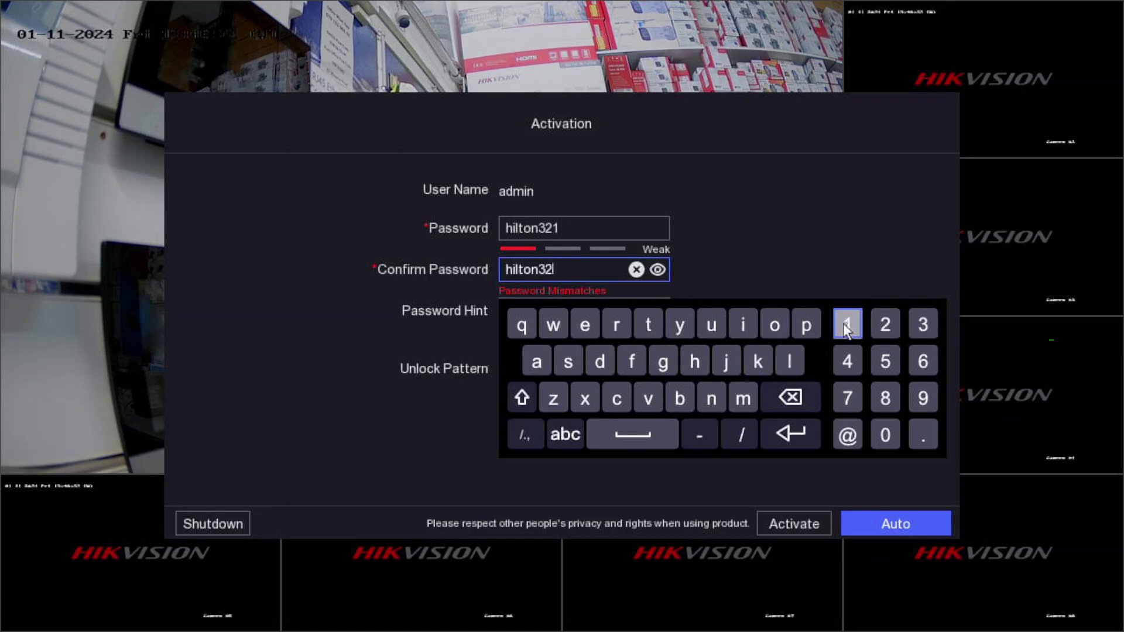
pyautogui.click(848, 324)
pyautogui.click(784, 259)
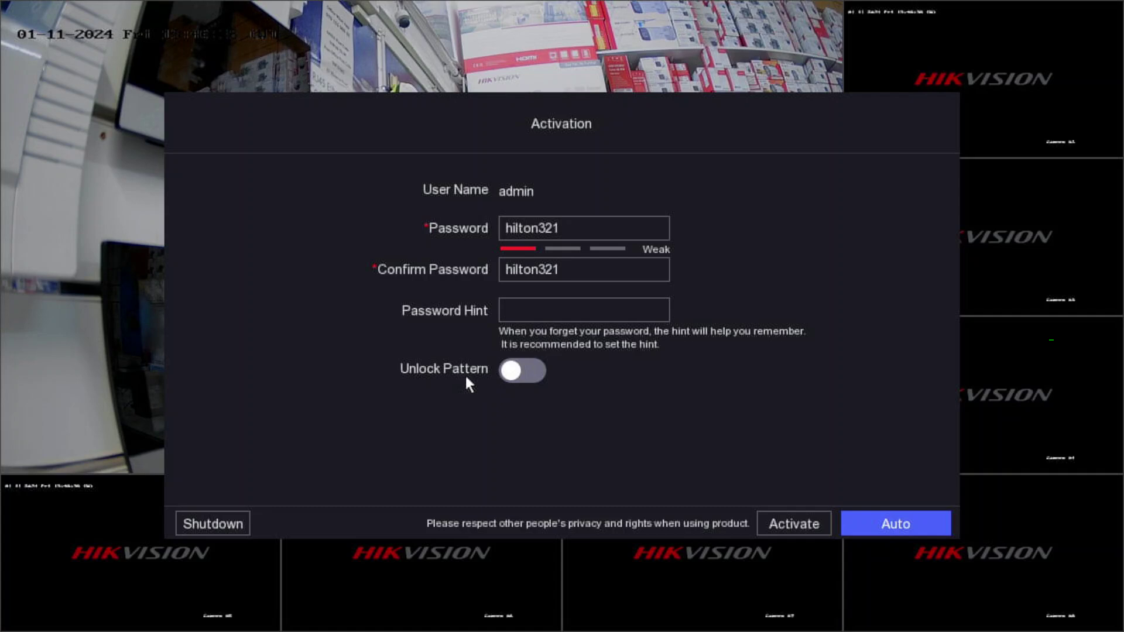
# Enable Unlock Pattern, draw an L-shaped pattern, and redraw it to confirm
pyautogui.click(535, 372)
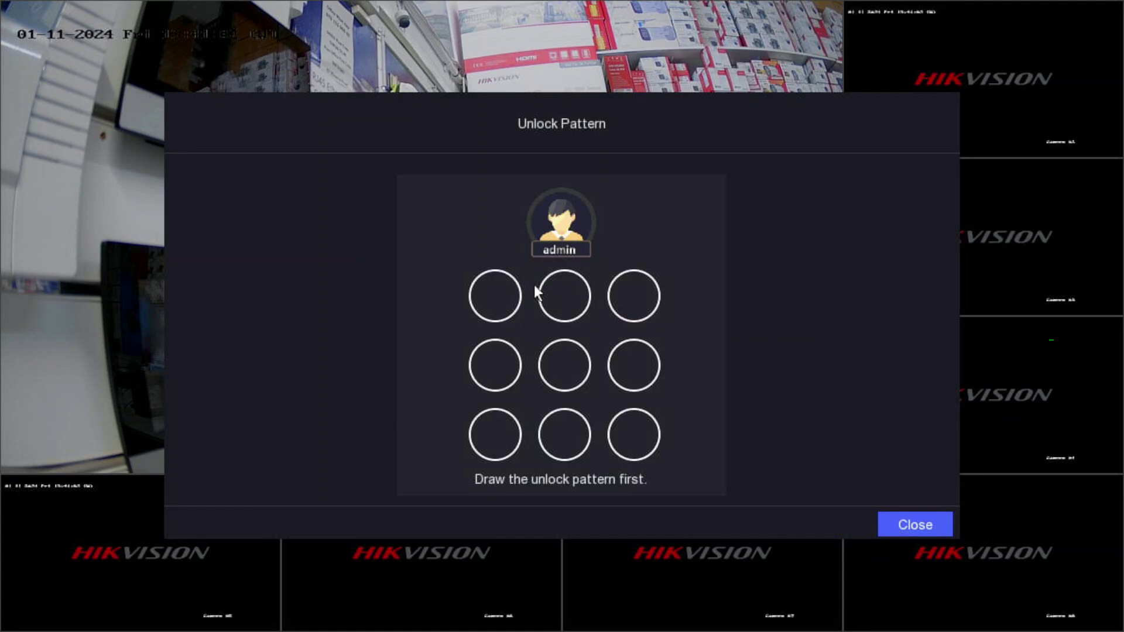
pyautogui.moveTo(508, 295)
pyautogui.mouseDown()
pyautogui.moveTo(510, 431)
pyautogui.moveTo(615, 444)
pyautogui.moveTo(625, 436)
pyautogui.mouseUp()
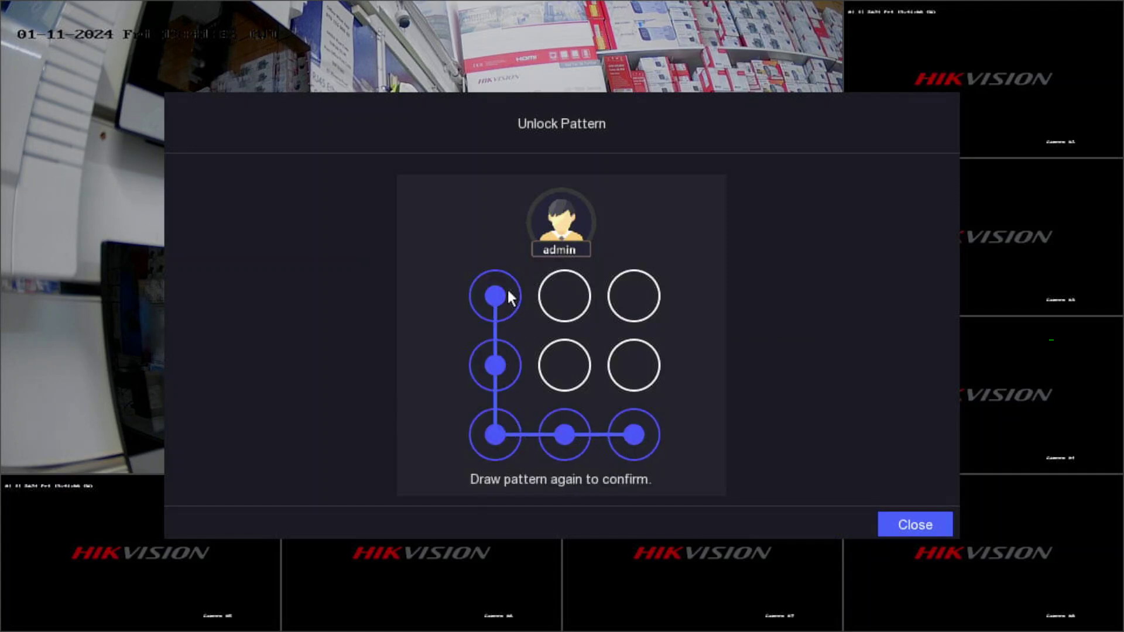
pyautogui.moveTo(507, 290); pyautogui.dragTo(504, 425)
pyautogui.moveTo(608, 434); pyautogui.dragTo(652, 438)
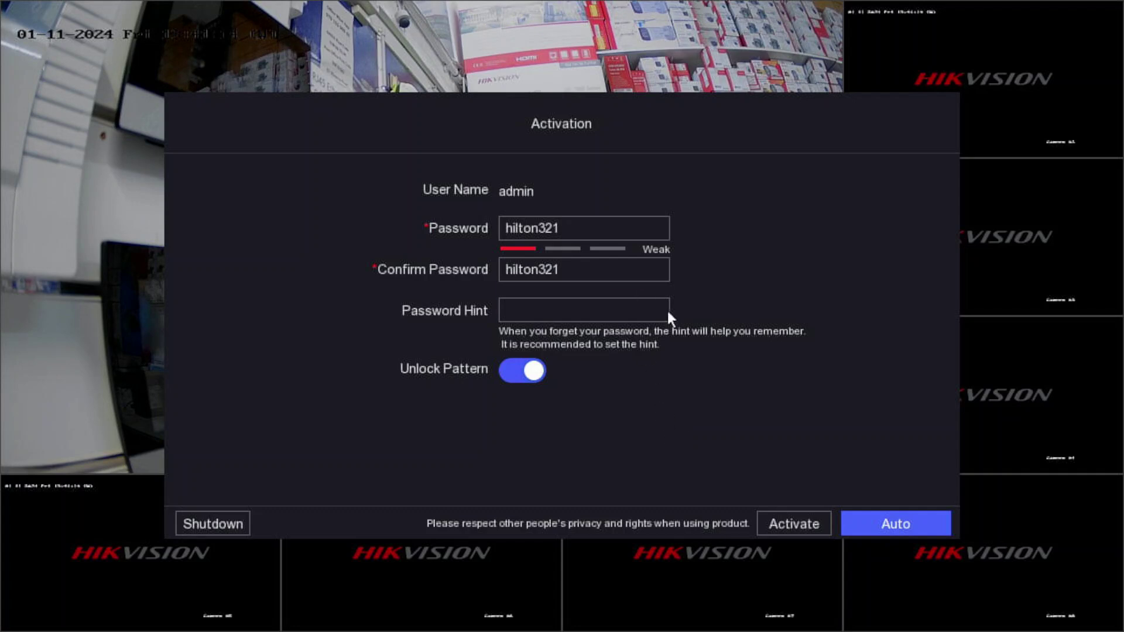
# Activate the recorder, then accept the default time and DHCP network settings
pyautogui.click(789, 525)
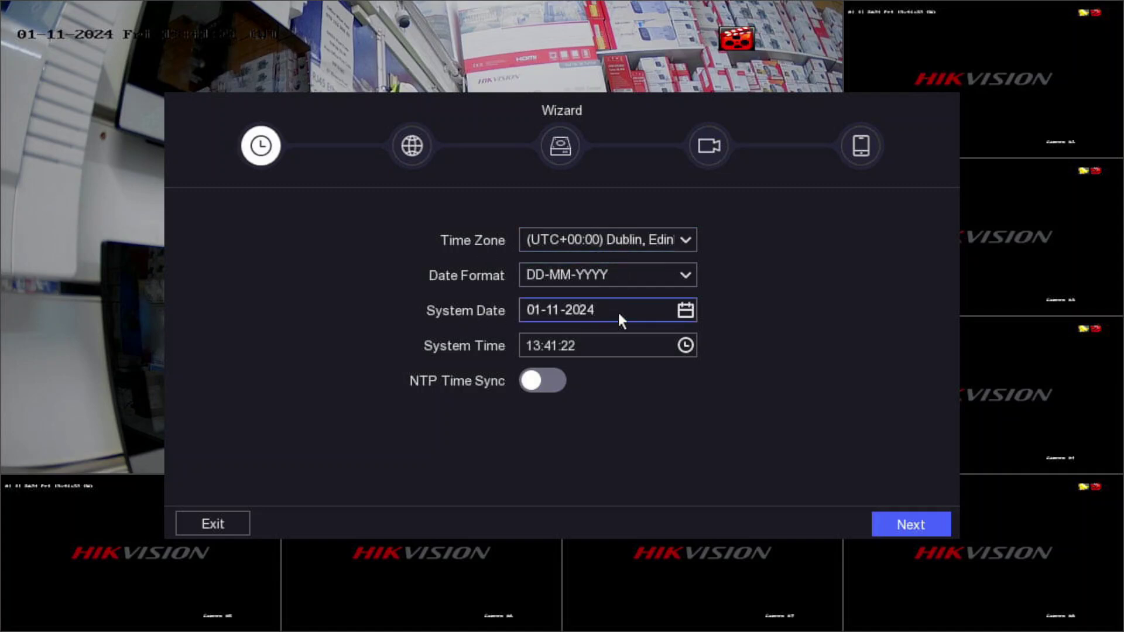
pyautogui.click(924, 527)
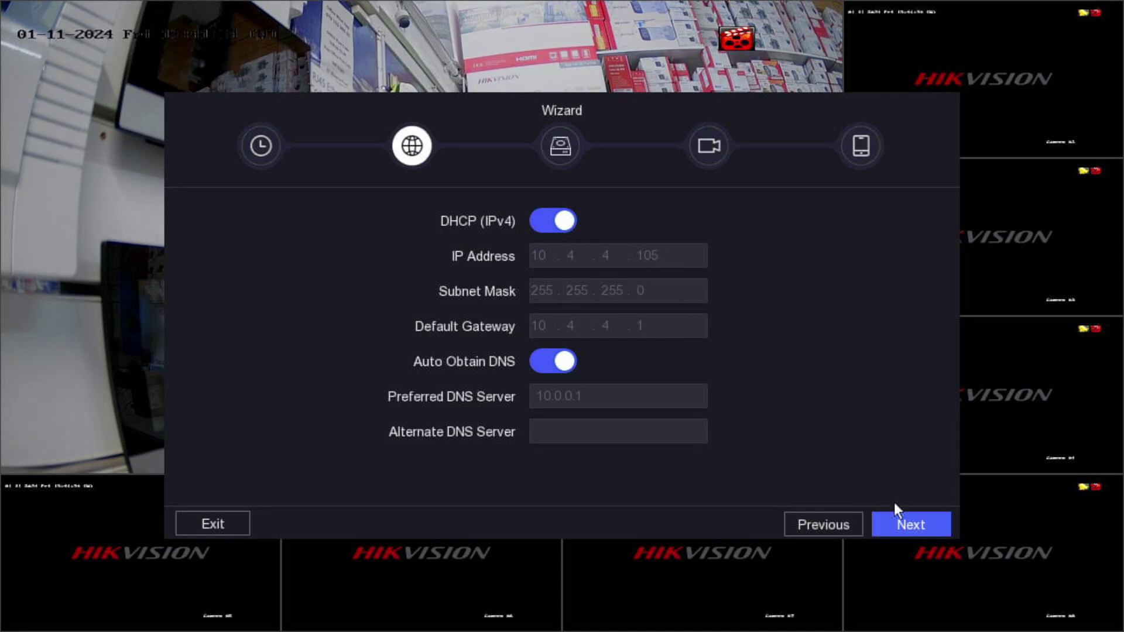
pyautogui.click(903, 525)
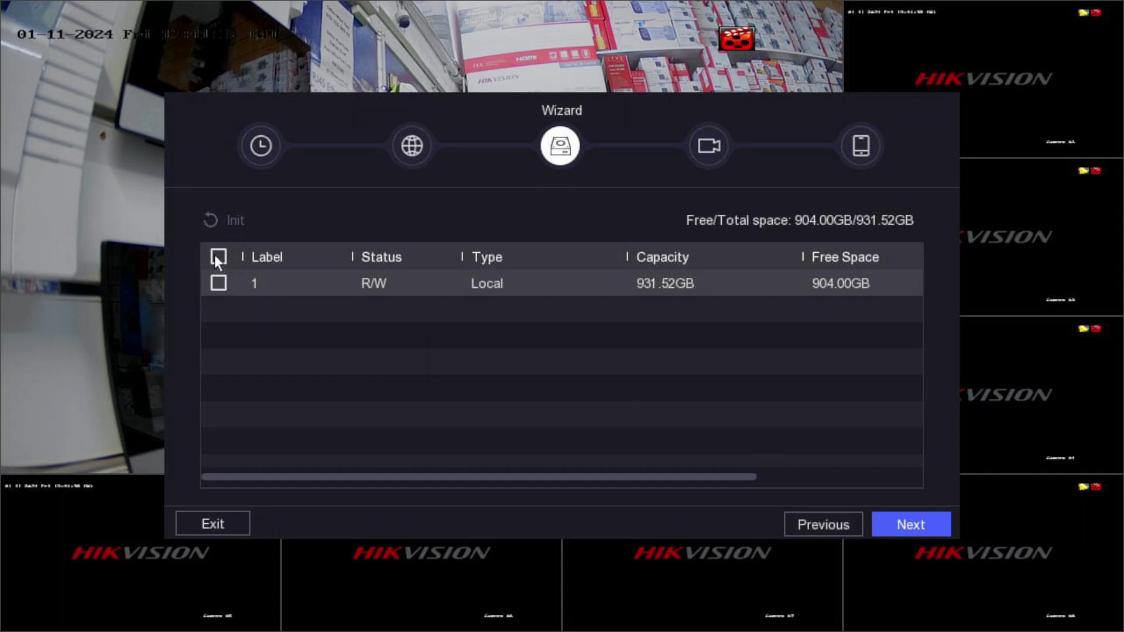
# Select the 931.52GB local disk and initialize it
pyautogui.click(219, 283)
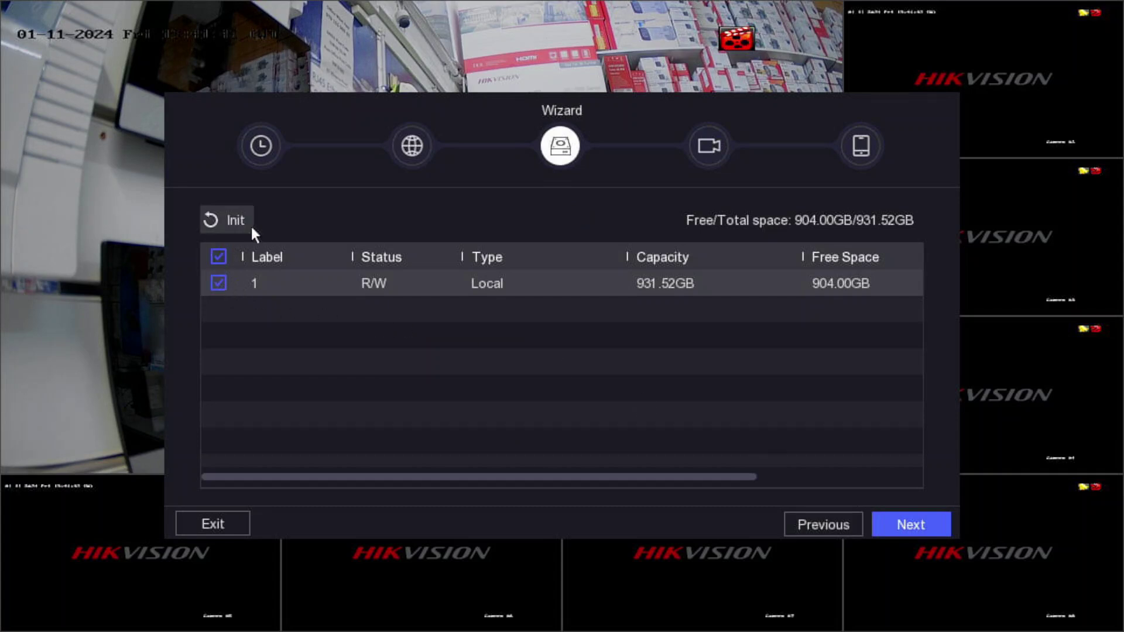
pyautogui.click(212, 221)
pyautogui.click(591, 388)
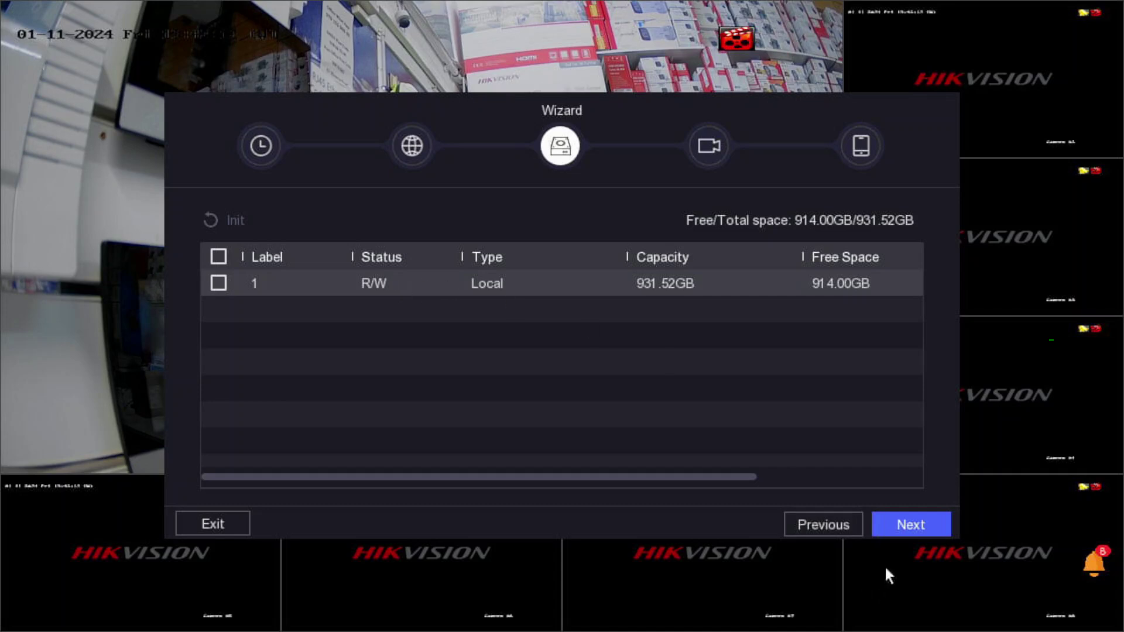
# Advance through the disk page and the camera list page without changes
pyautogui.click(905, 524)
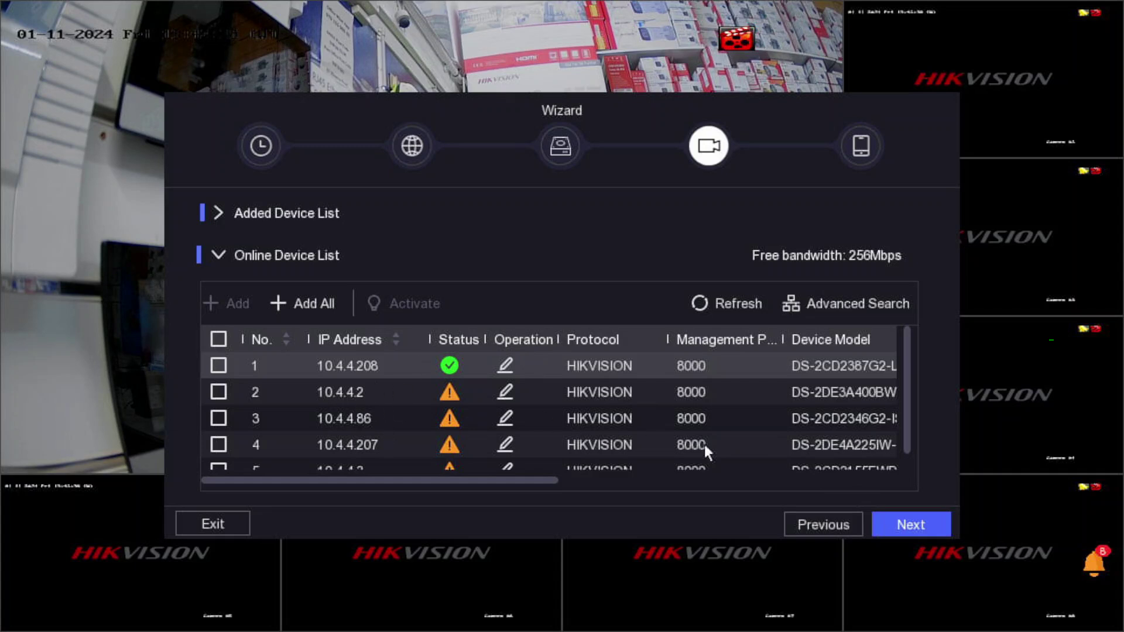
pyautogui.click(917, 530)
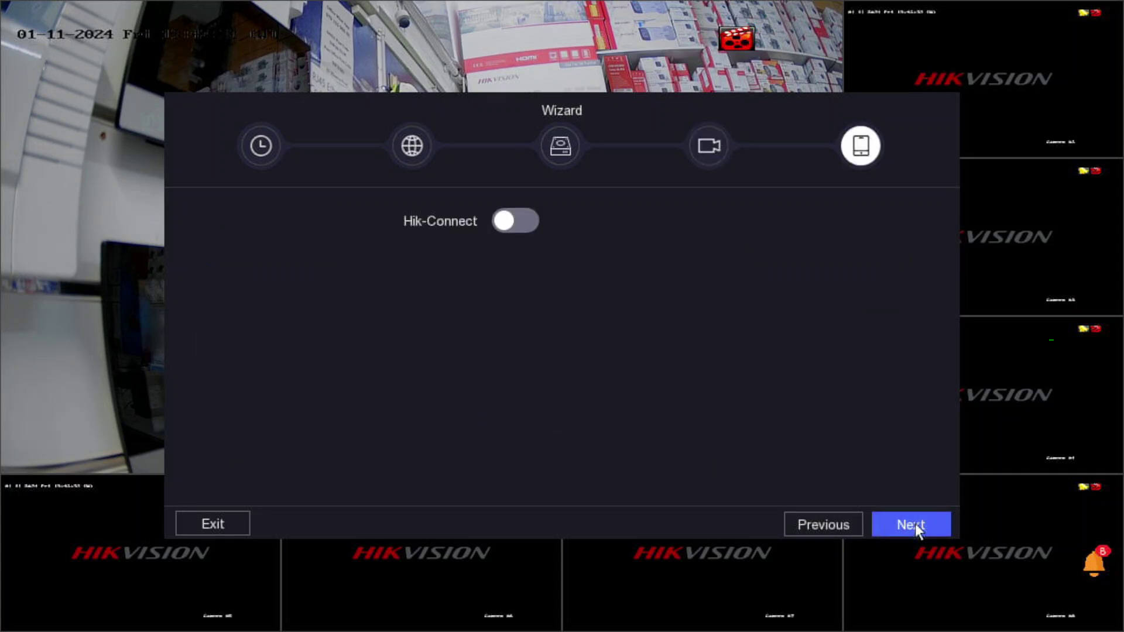
# Turn on Hik-Connect, agree to the service terms and privacy statement, and accept
pyautogui.click(524, 221)
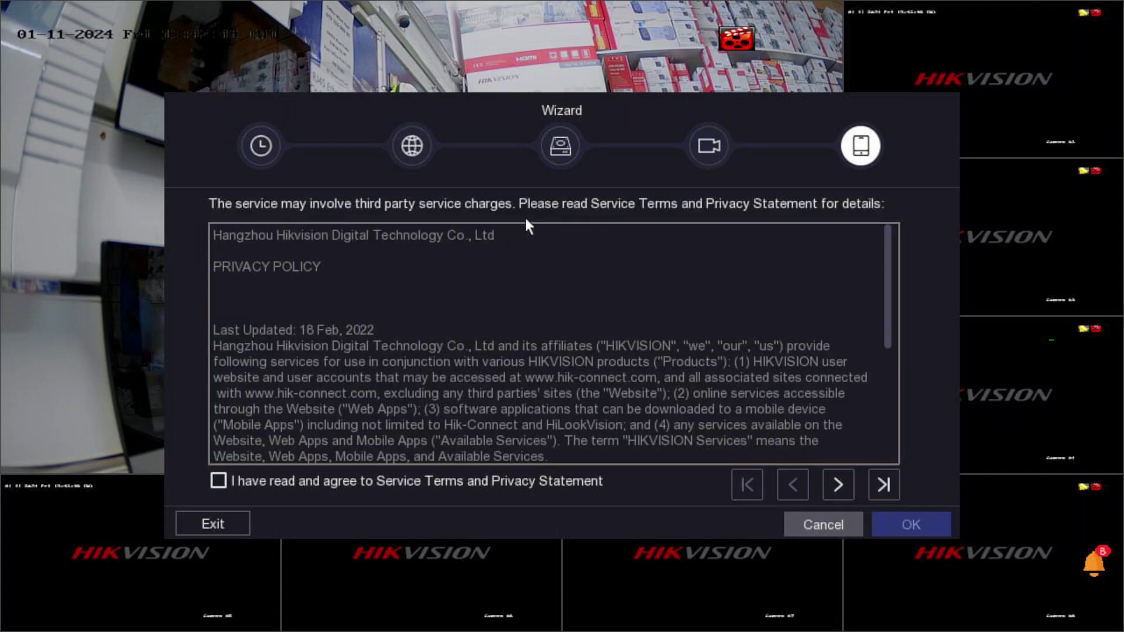
pyautogui.click(220, 481)
pyautogui.click(885, 484)
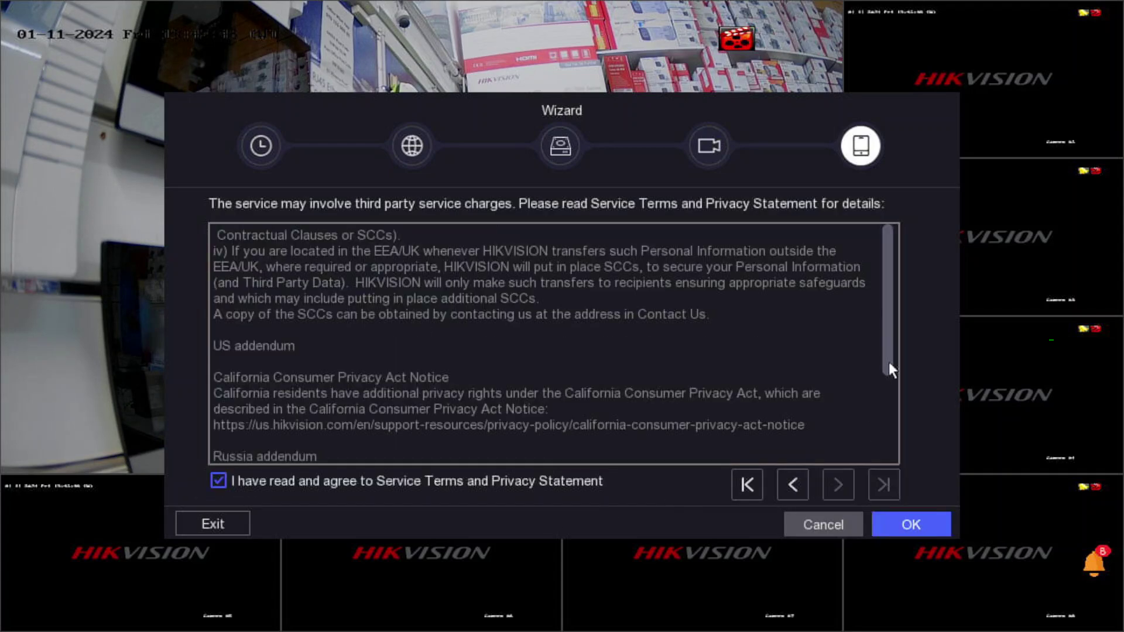
pyautogui.click(909, 525)
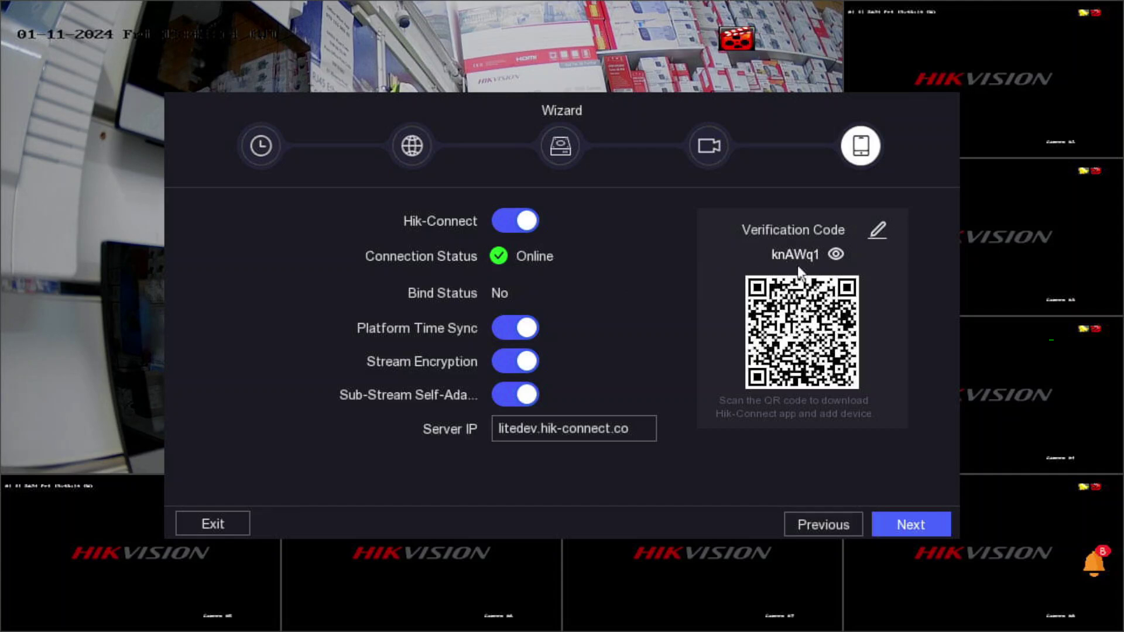
# Open the Hik-Connect verification code for editing and clear the old code
pyautogui.click(876, 230)
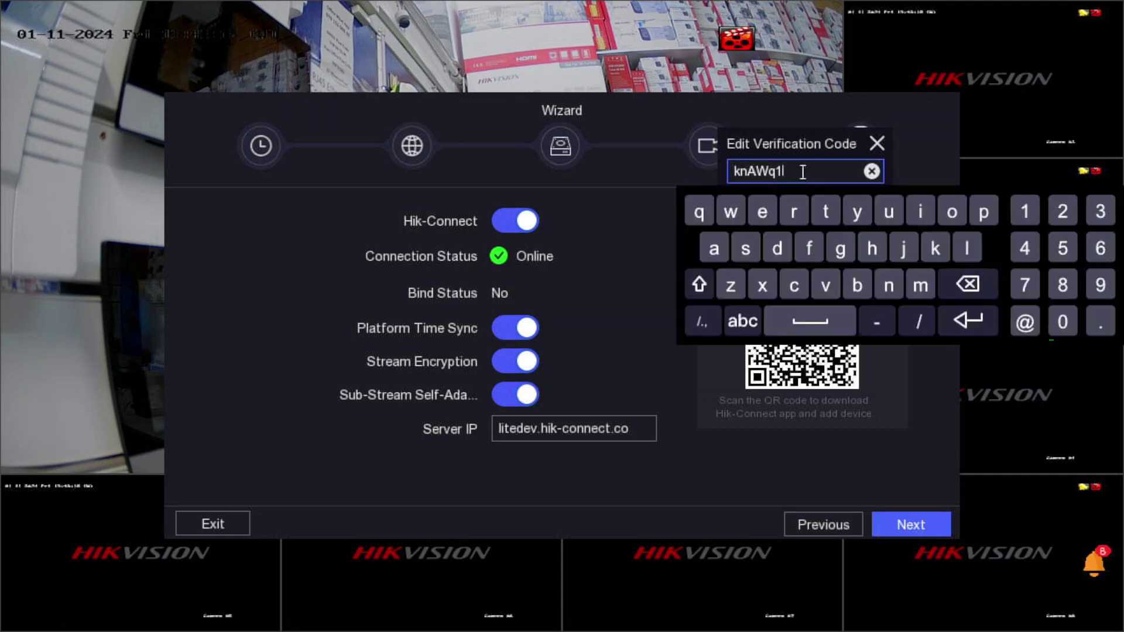
pyautogui.click(967, 284)
pyautogui.click(968, 284)
pyautogui.click(967, 284)
pyautogui.click(968, 284)
pyautogui.click(967, 284)
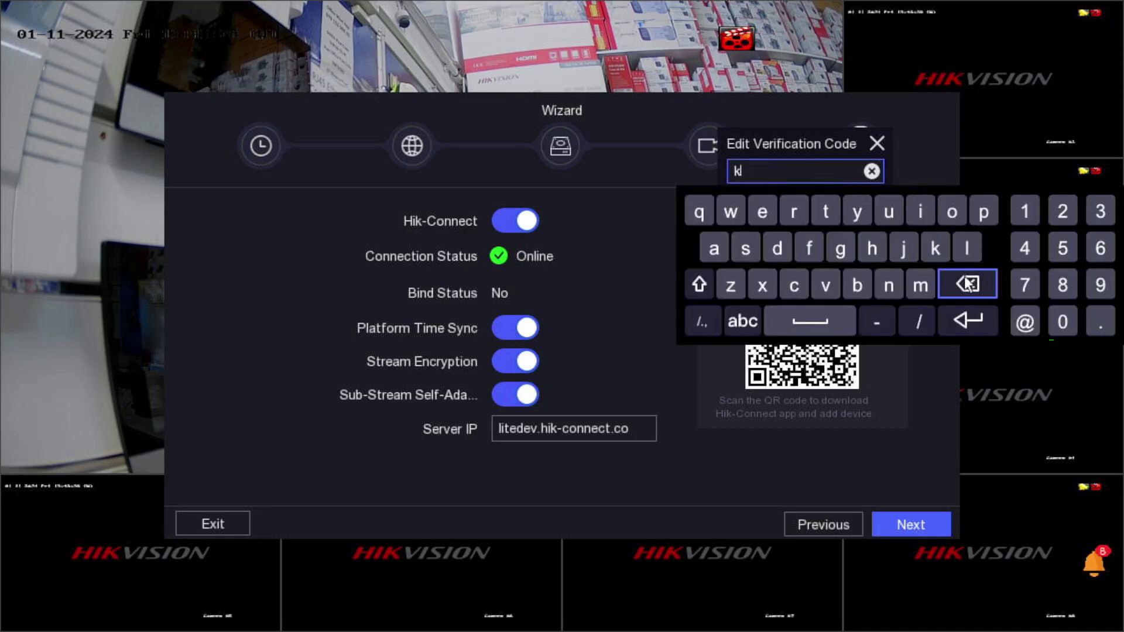
pyautogui.click(968, 284)
# Enter a new verification code, confirm it, and continue to the next setup step
pyautogui.click(872, 250)
pyautogui.click(927, 219)
pyautogui.click(966, 248)
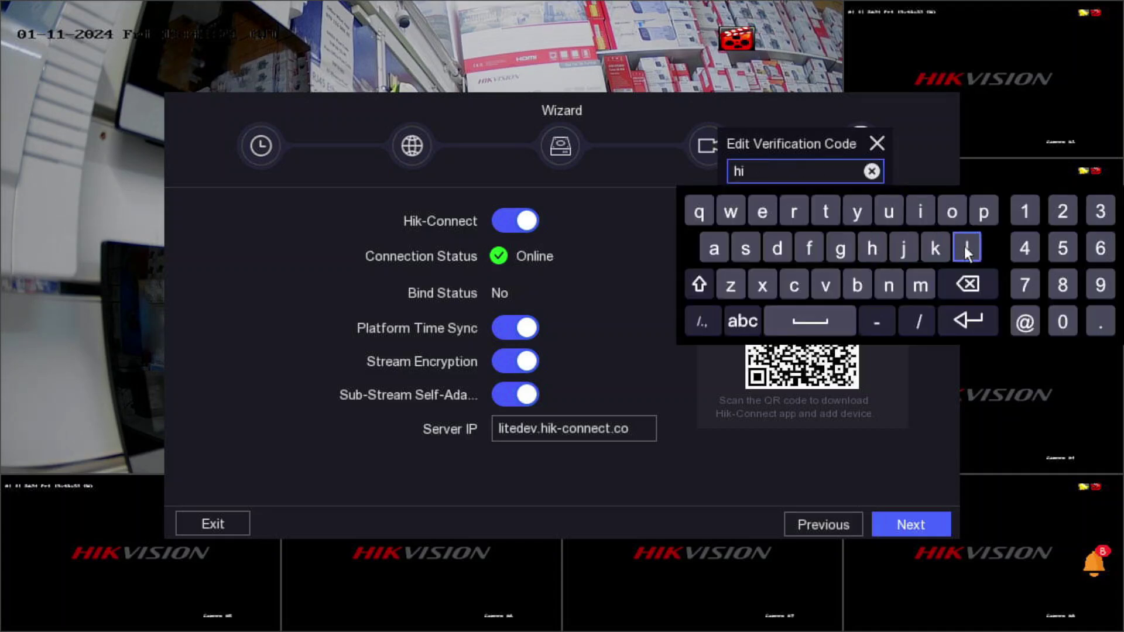
pyautogui.click(830, 220)
pyautogui.click(950, 212)
pyautogui.click(889, 285)
pyautogui.click(1101, 212)
pyautogui.click(1061, 212)
pyautogui.click(1026, 213)
pyautogui.click(968, 321)
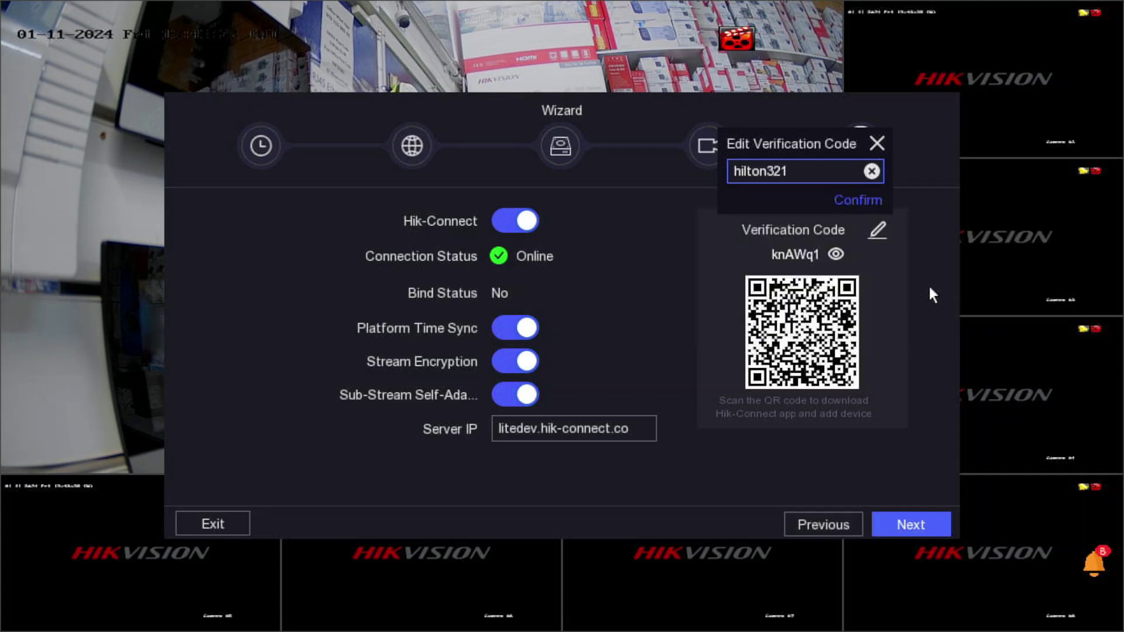
pyautogui.click(858, 201)
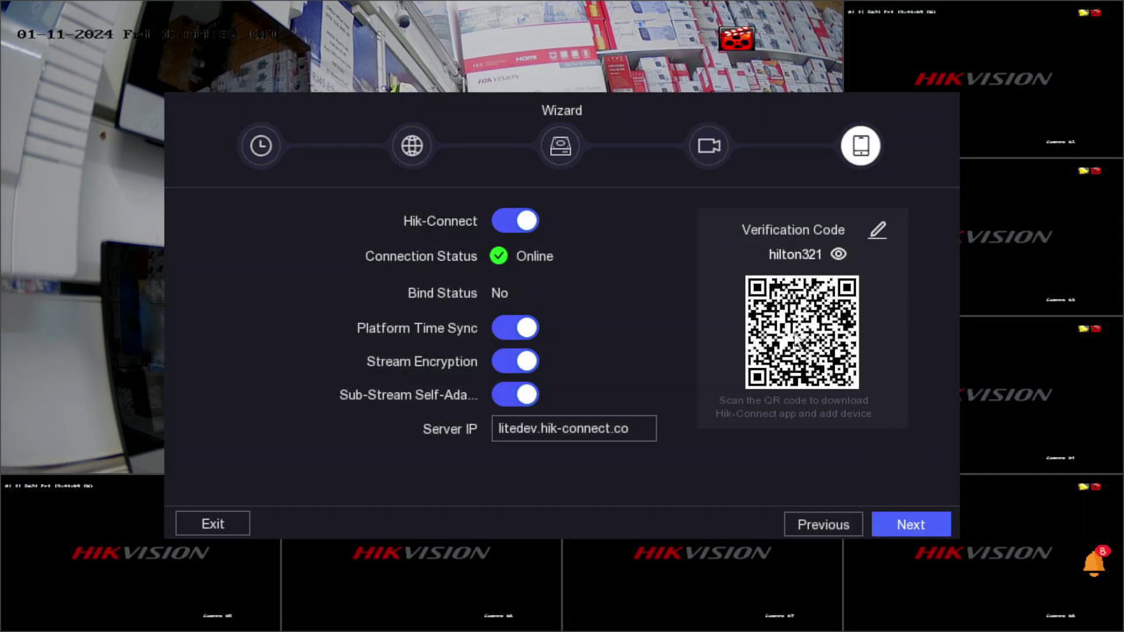
pyautogui.click(914, 527)
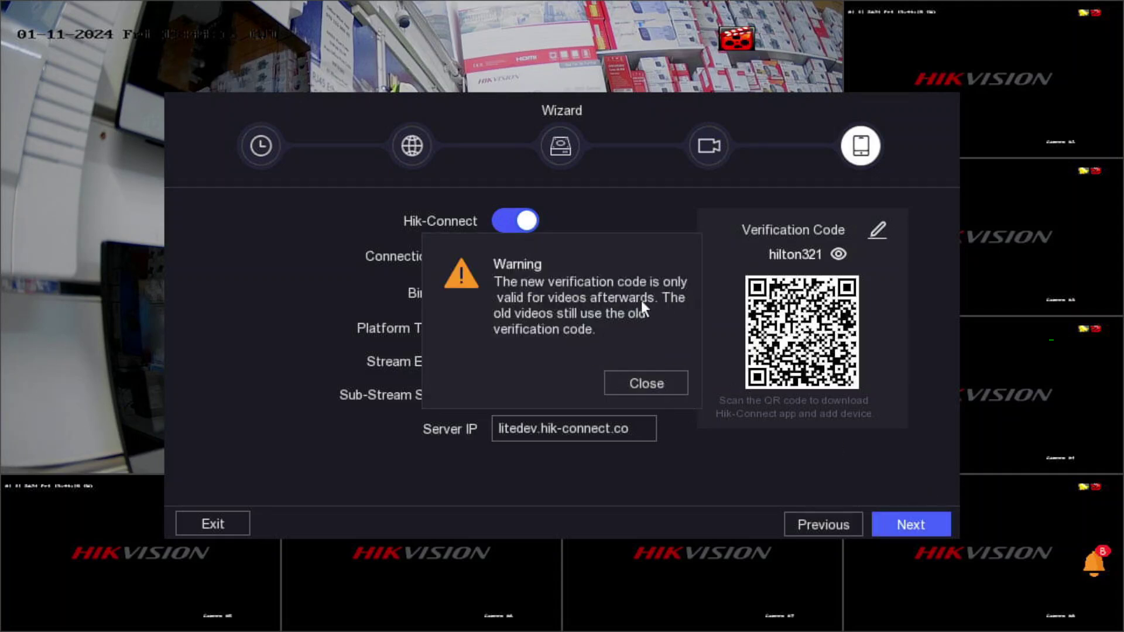
# Dismiss the verification code warning and finish password recovery with email and answers left blank
pyautogui.click(650, 382)
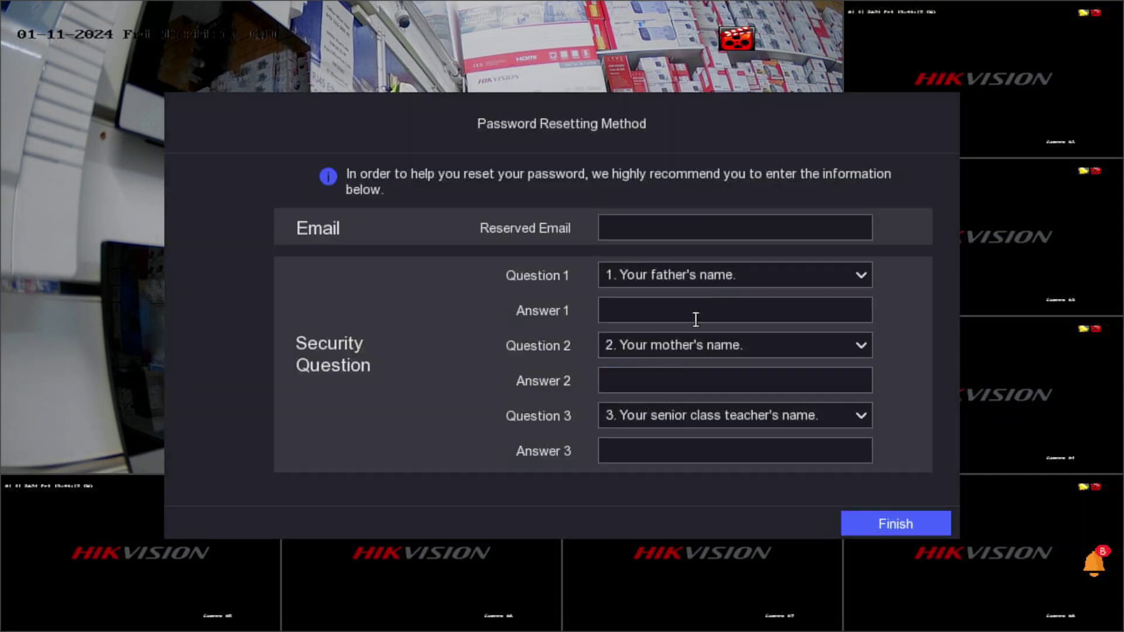
pyautogui.click(685, 228)
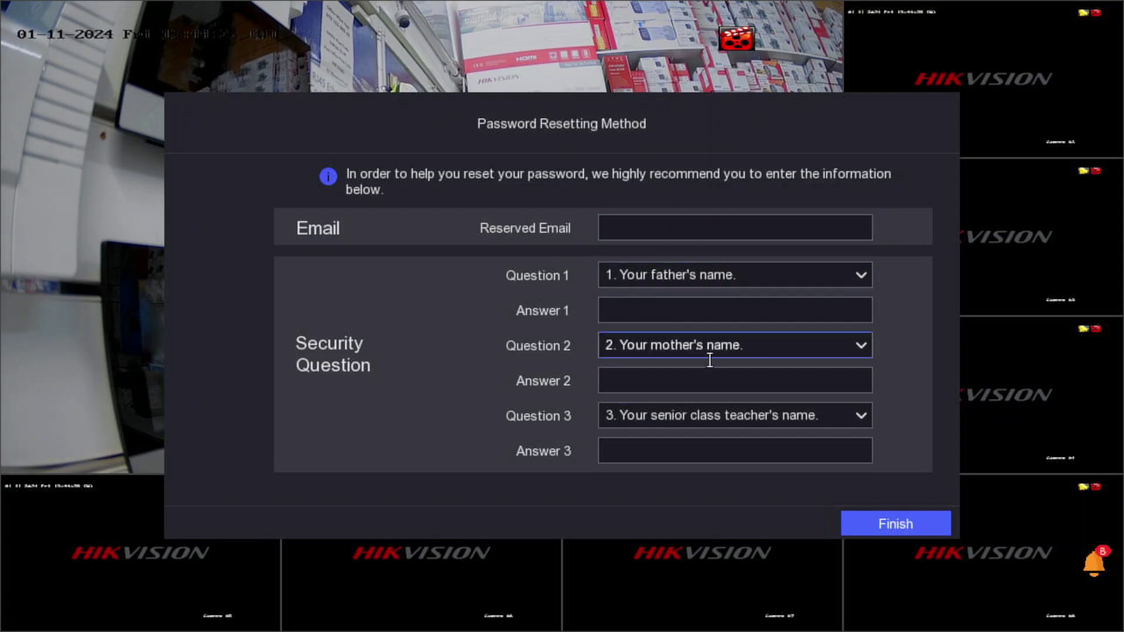
pyautogui.click(896, 523)
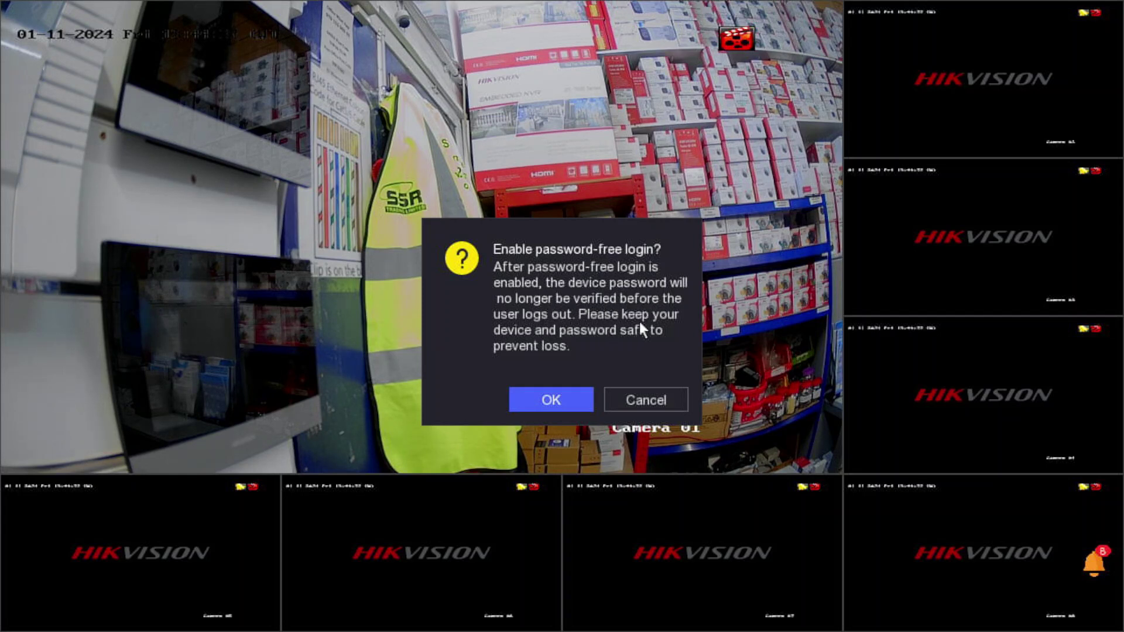
# Accept password-free login and enable audio recording from the camera microphone
pyautogui.click(565, 397)
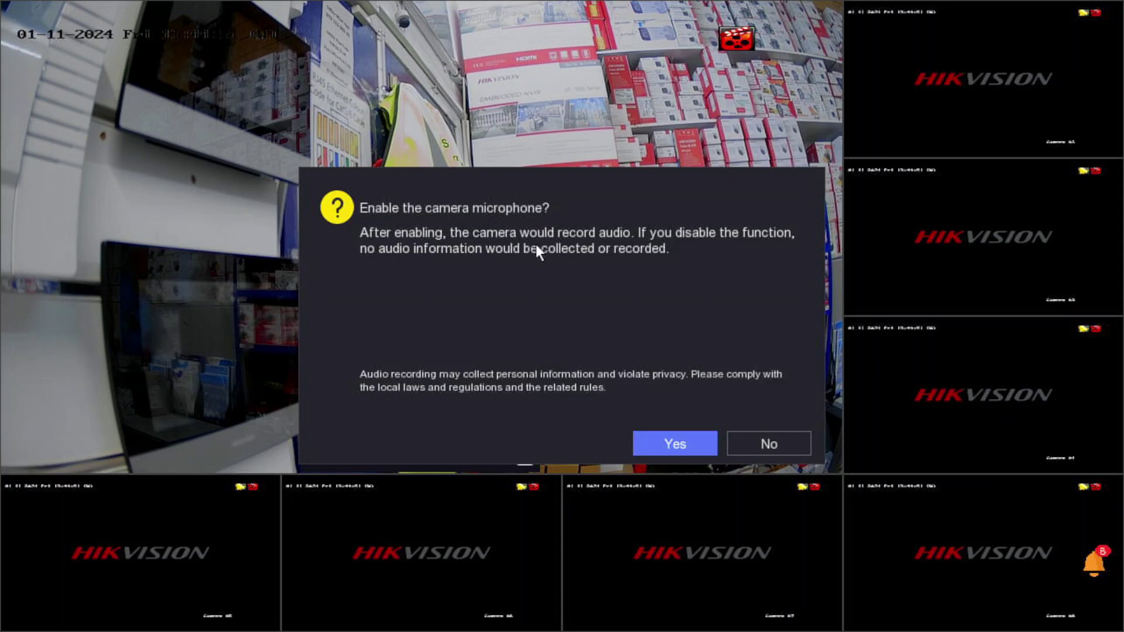
pyautogui.click(673, 444)
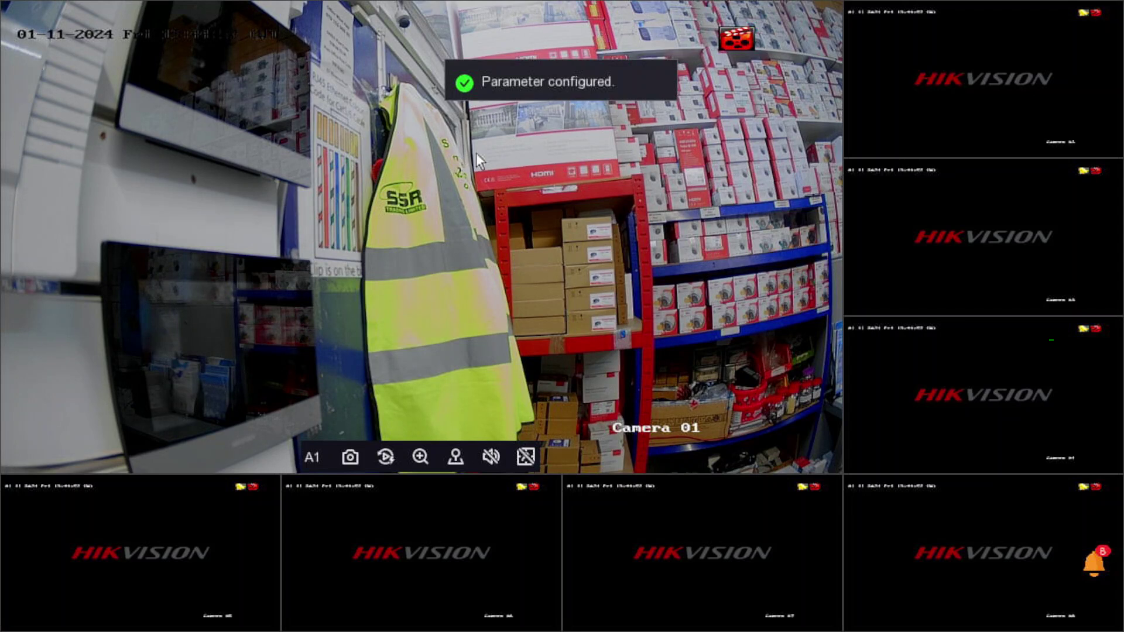
# Open the main menu from live view and display System Info (model iDS-7208HUHI-M1/X, firmware V4.83.301)
pyautogui.rightClick(446, 86)
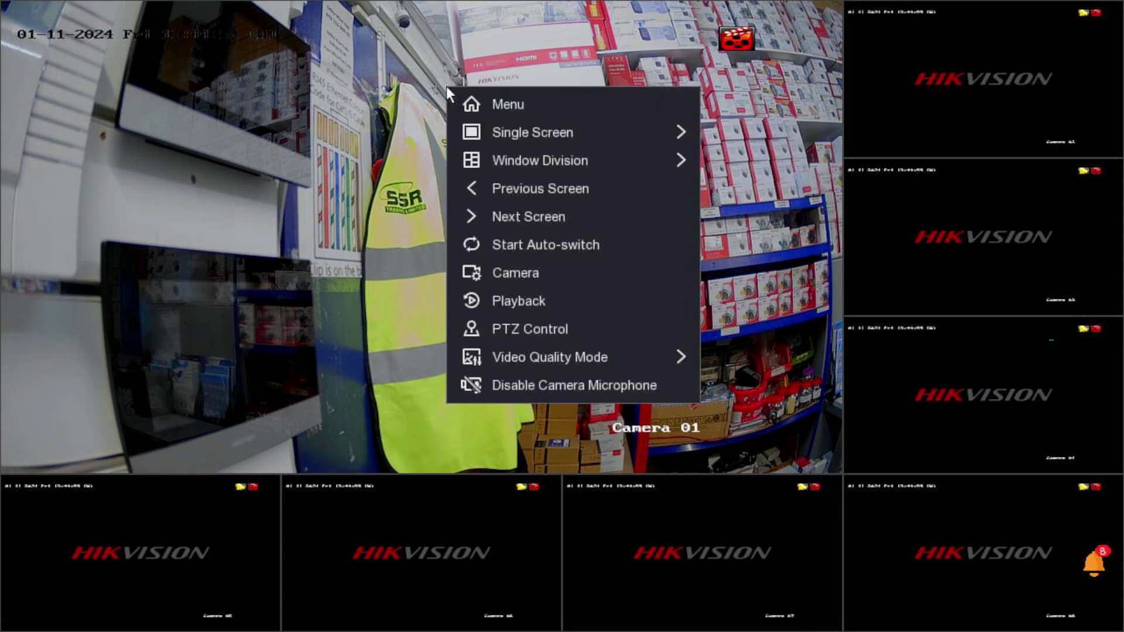
pyautogui.click(479, 96)
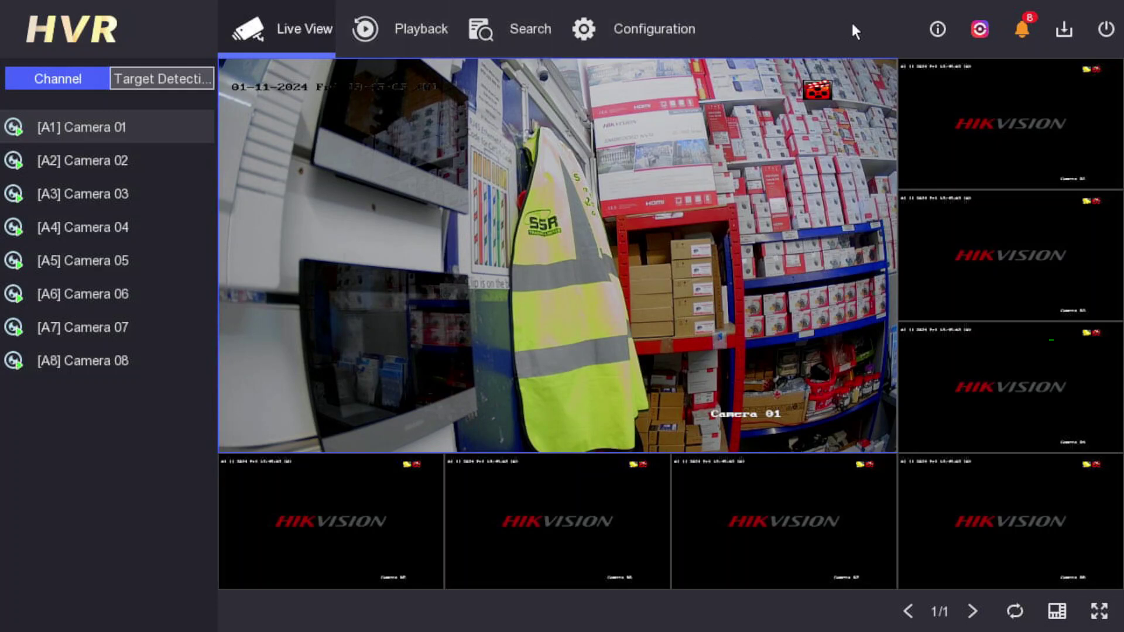
pyautogui.click(938, 29)
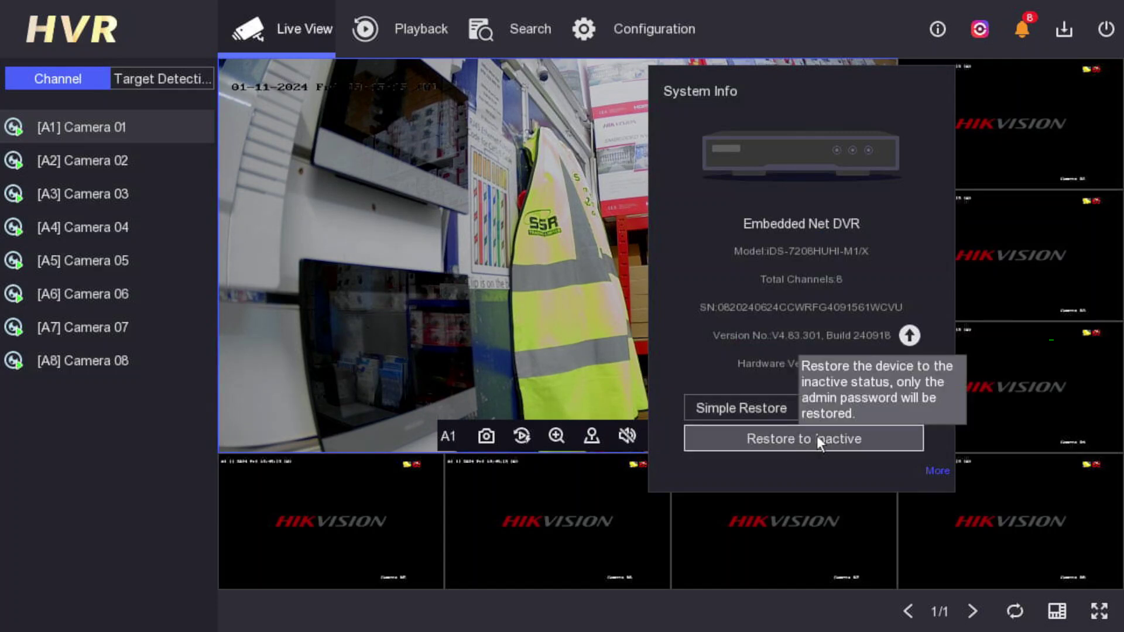
# Open More Operation and show the Buzzer Switch page with the buzzer enabled
pyautogui.click(937, 472)
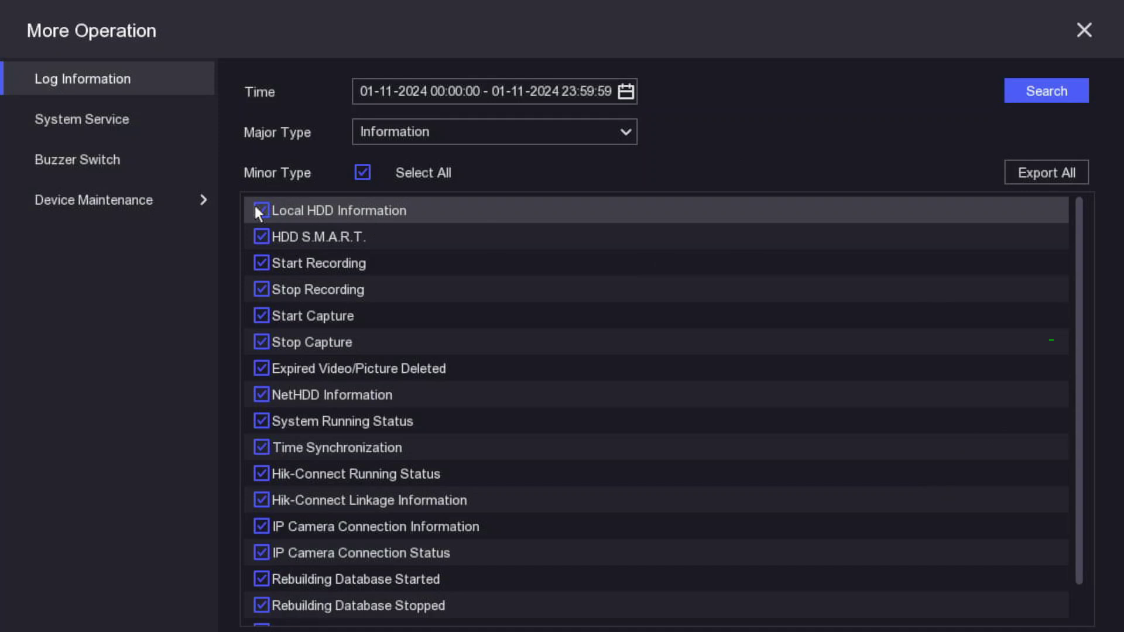
pyautogui.click(95, 157)
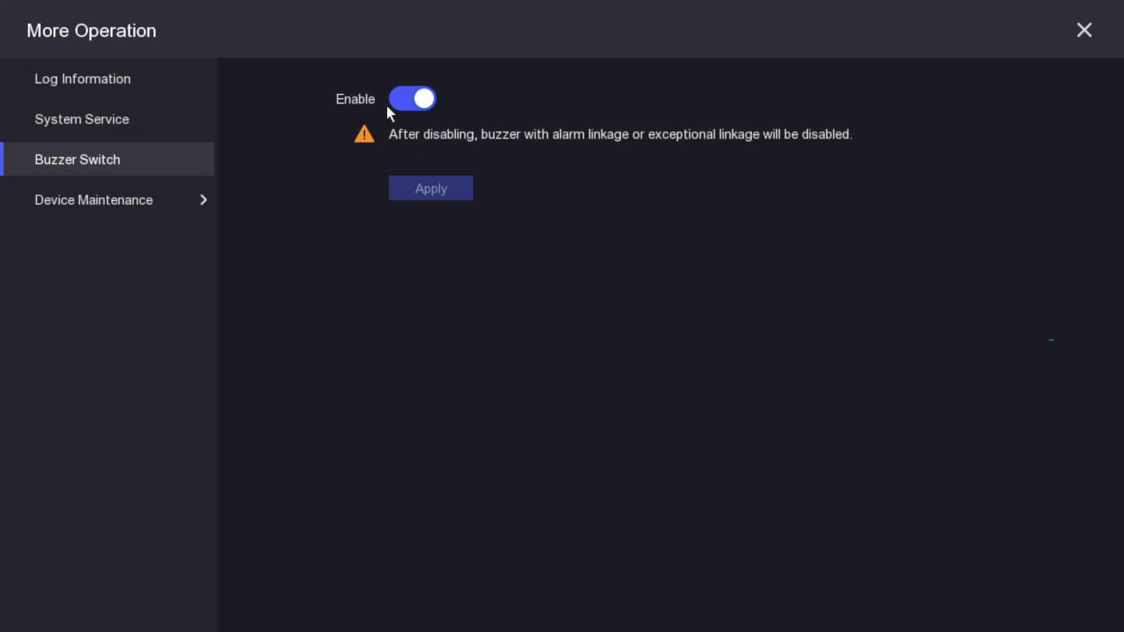
pyautogui.click(403, 100)
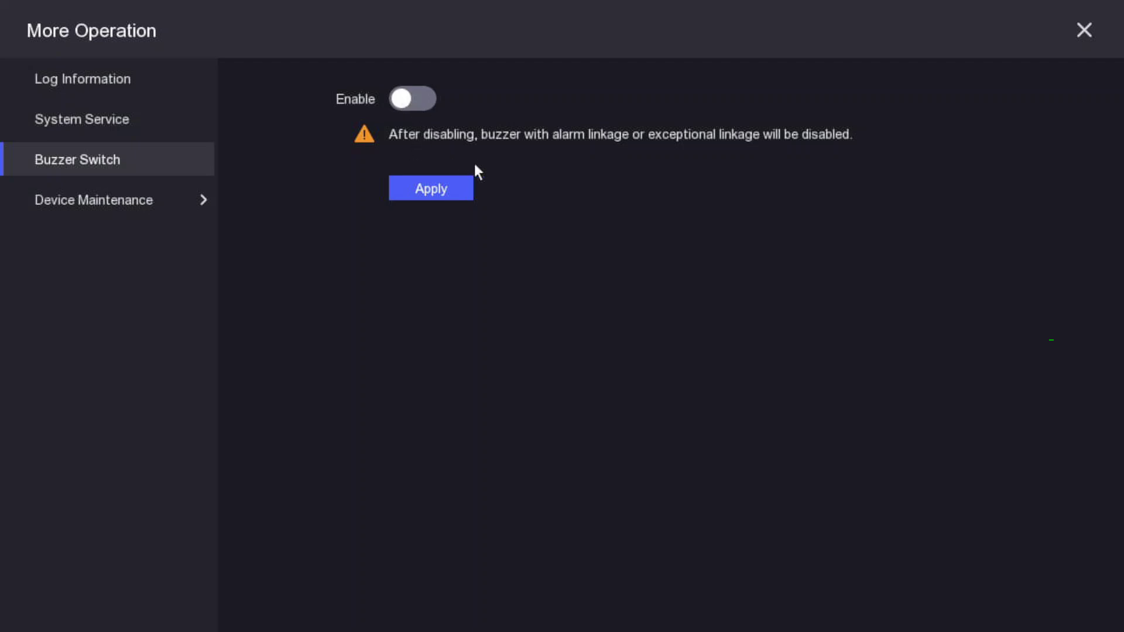
pyautogui.click(446, 188)
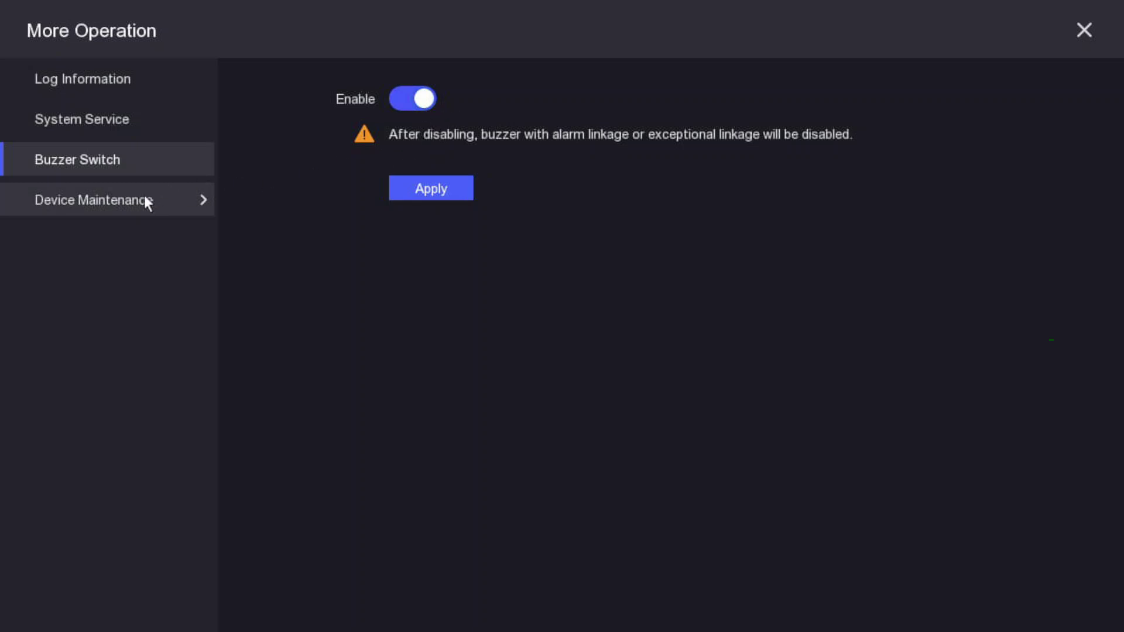
# Expand Device Maintenance, glance at Device Status, then show the Enable Schedule Reboot page
pyautogui.click(86, 206)
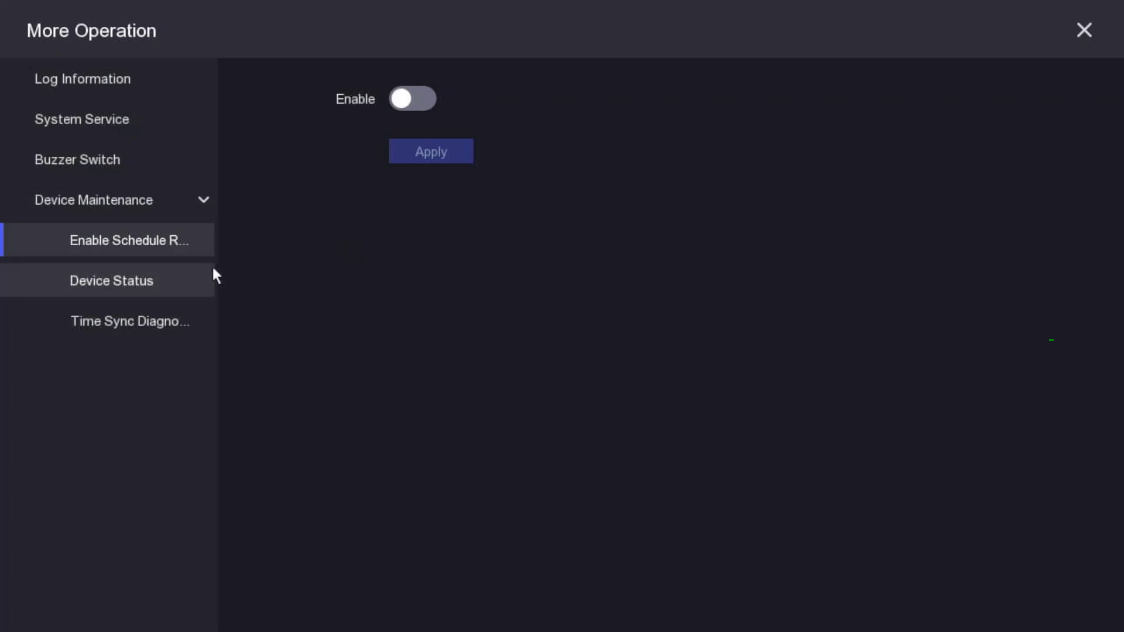
pyautogui.click(120, 287)
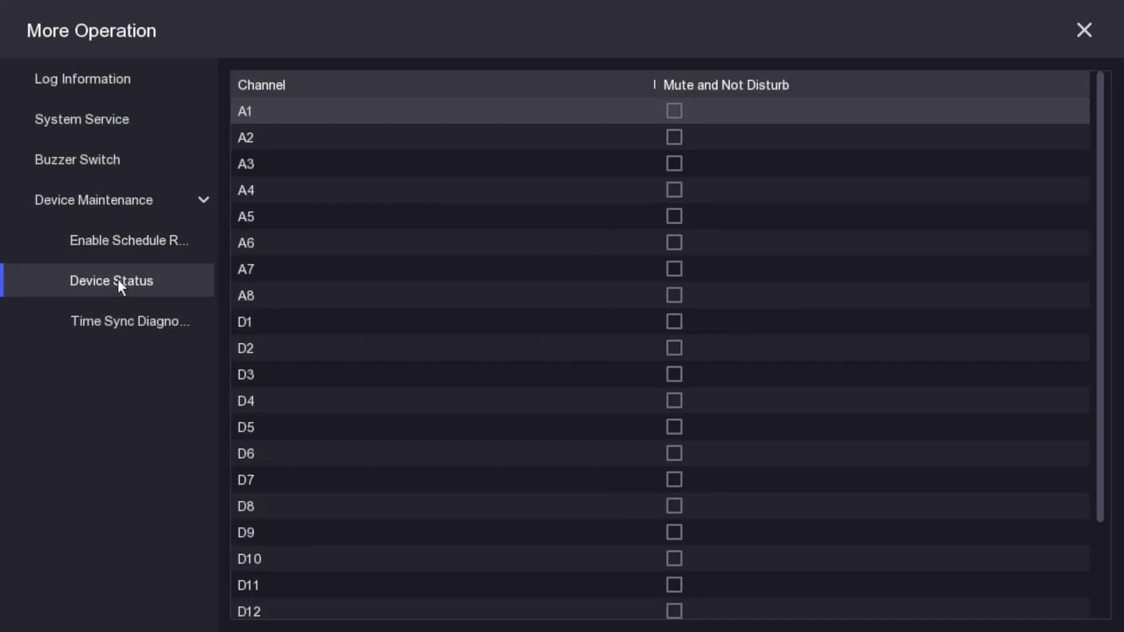
pyautogui.click(120, 242)
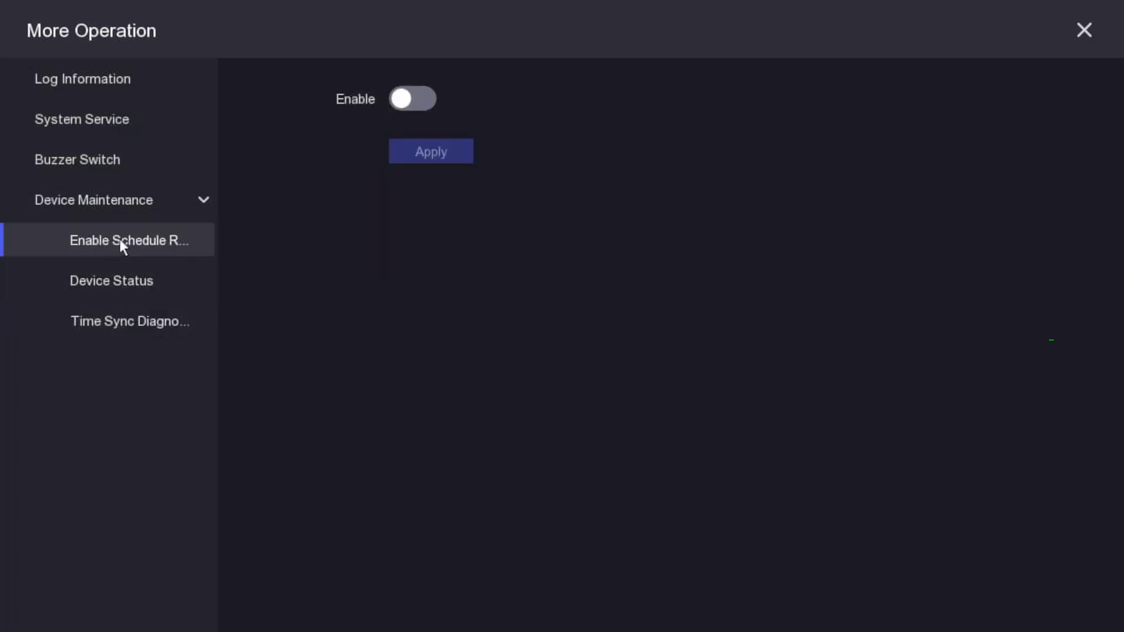
# Enable scheduled reboot, confirm it, and set the maintenance day to Every Monday
pyautogui.click(420, 98)
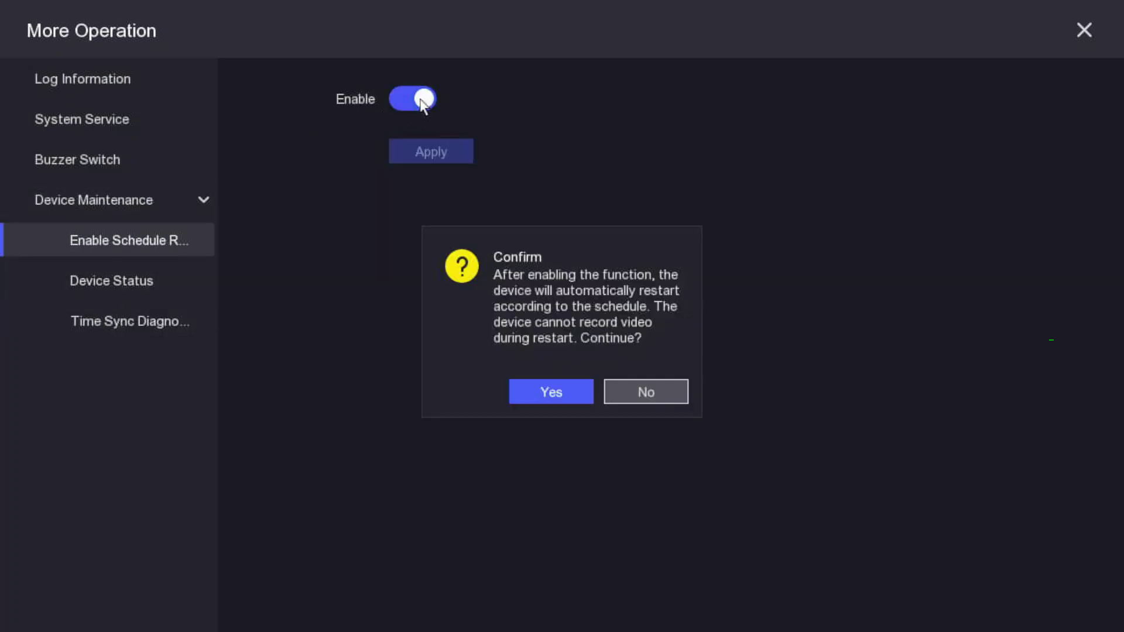
pyautogui.click(559, 394)
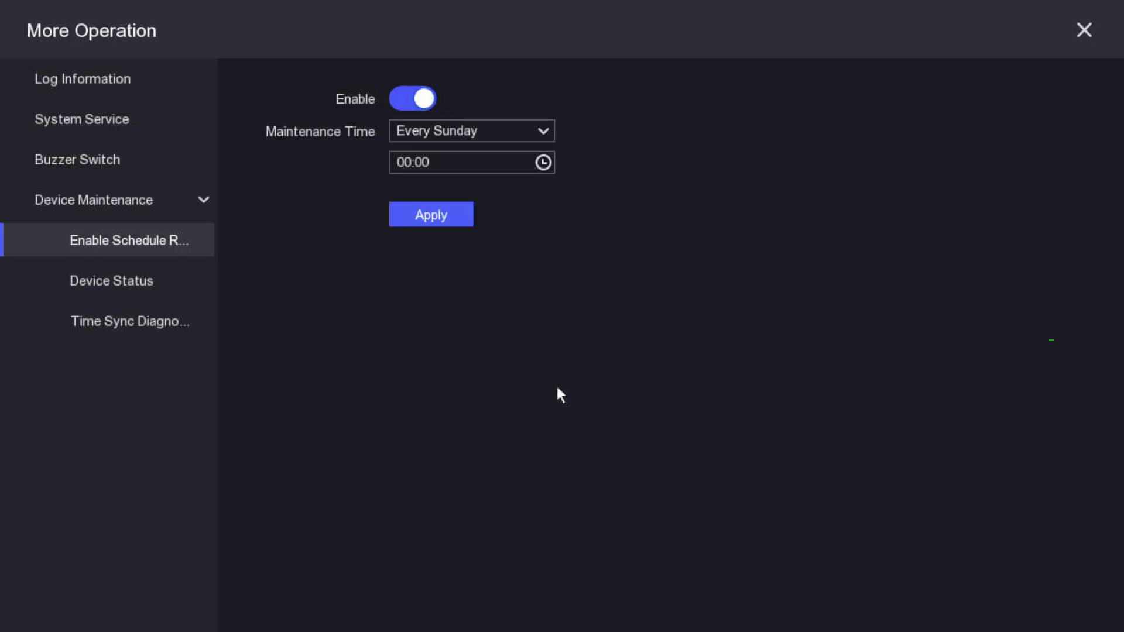
pyautogui.click(473, 130)
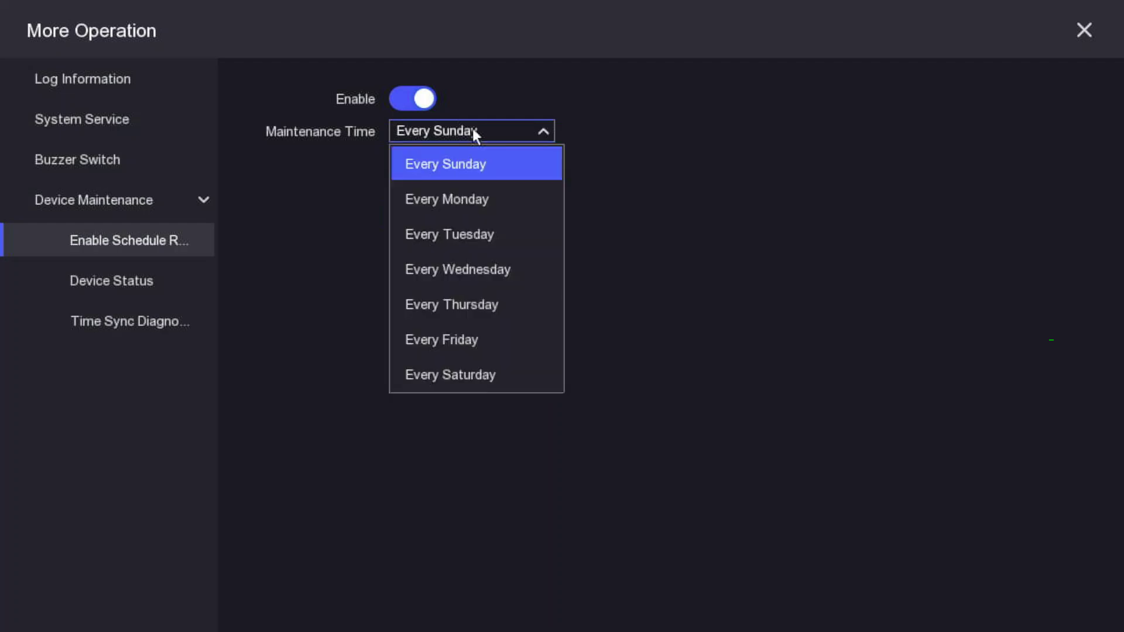
pyautogui.click(476, 198)
# Raise the reboot hour to 11:00 and apply the Monday reboot schedule
pyautogui.click(438, 163)
pyautogui.click(465, 186)
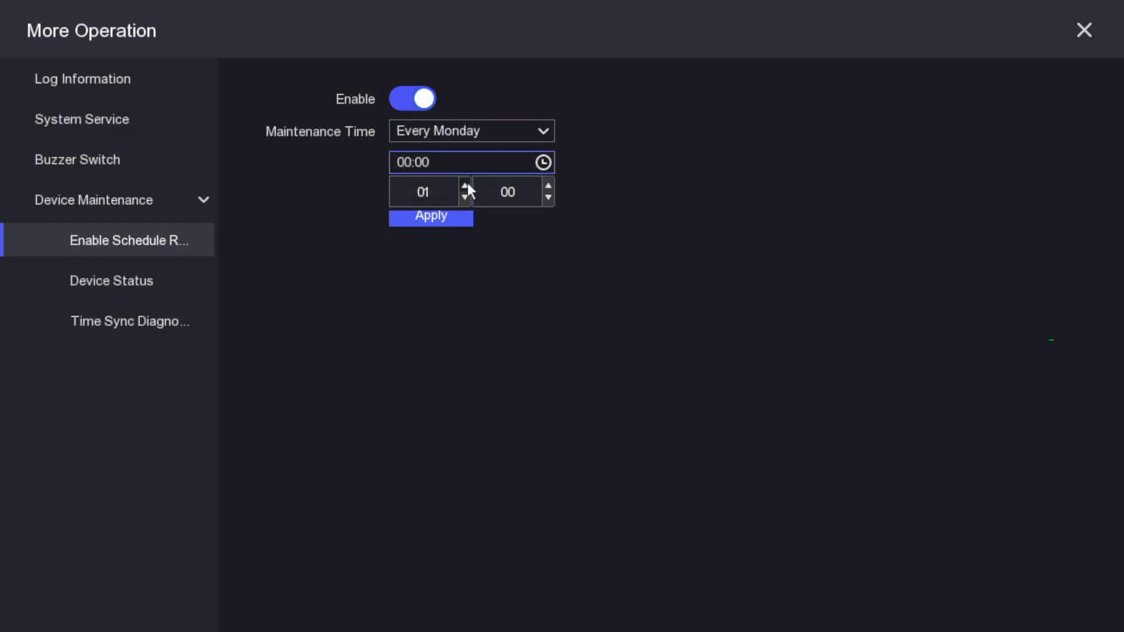
pyautogui.click(465, 186)
pyautogui.click(465, 186)
pyautogui.click(465, 186)
pyautogui.click(465, 186)
pyautogui.click(465, 186)
pyautogui.click(465, 186)
pyautogui.click(465, 186)
pyautogui.click(465, 186)
pyautogui.click(465, 186)
pyautogui.click(437, 217)
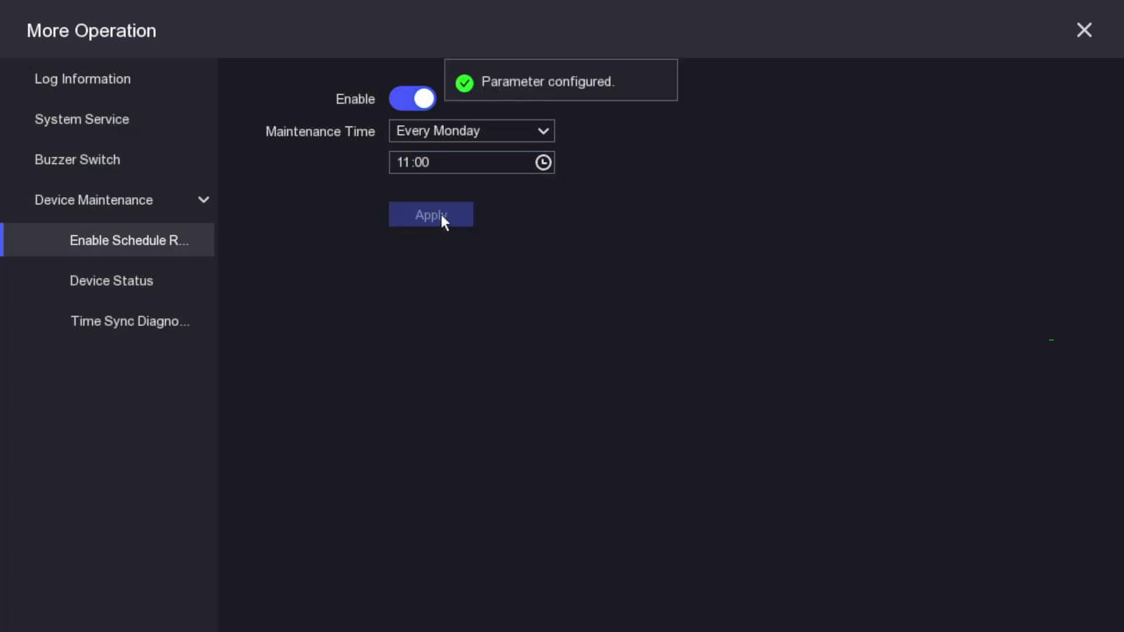
pyautogui.click(547, 164)
pyautogui.click(644, 206)
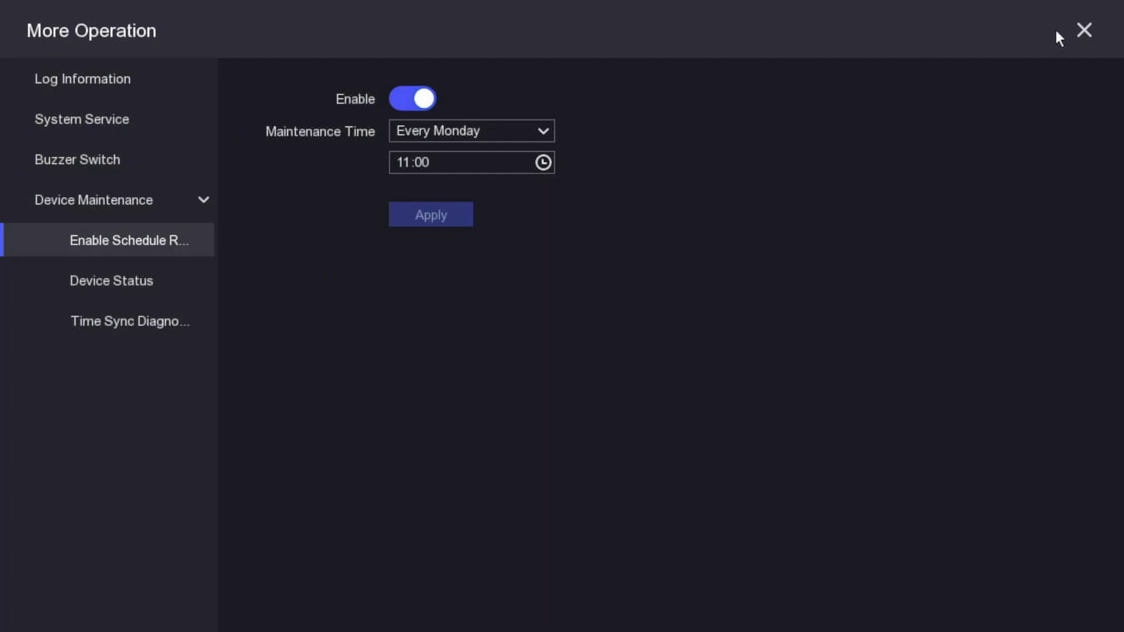
# Close the More Operation and System Info windows
pyautogui.click(1084, 30)
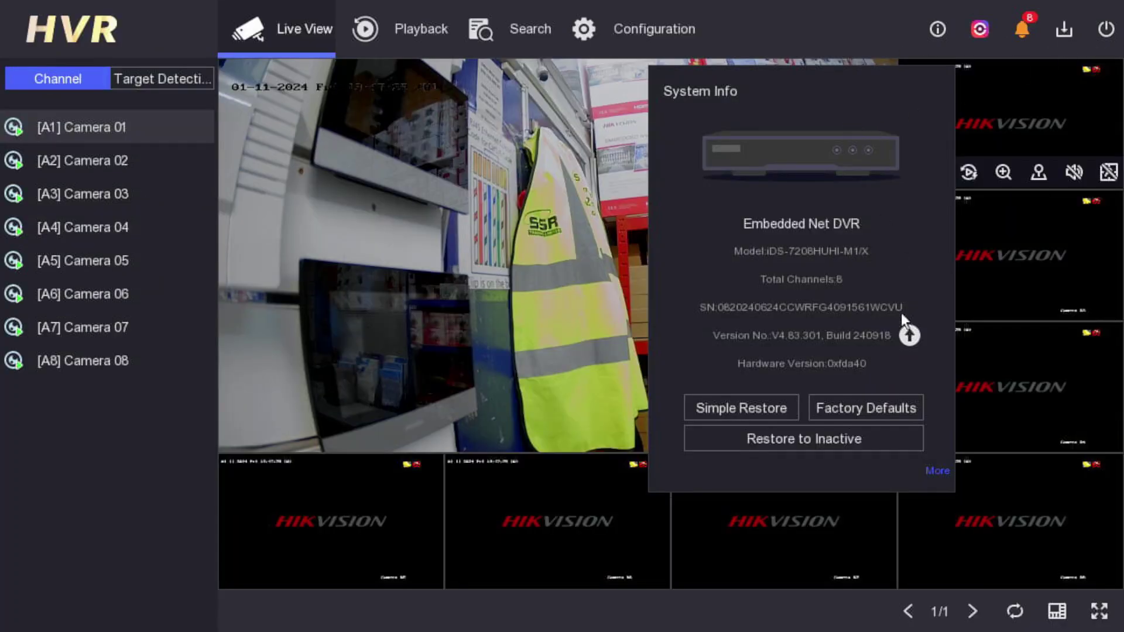
pyautogui.click(292, 27)
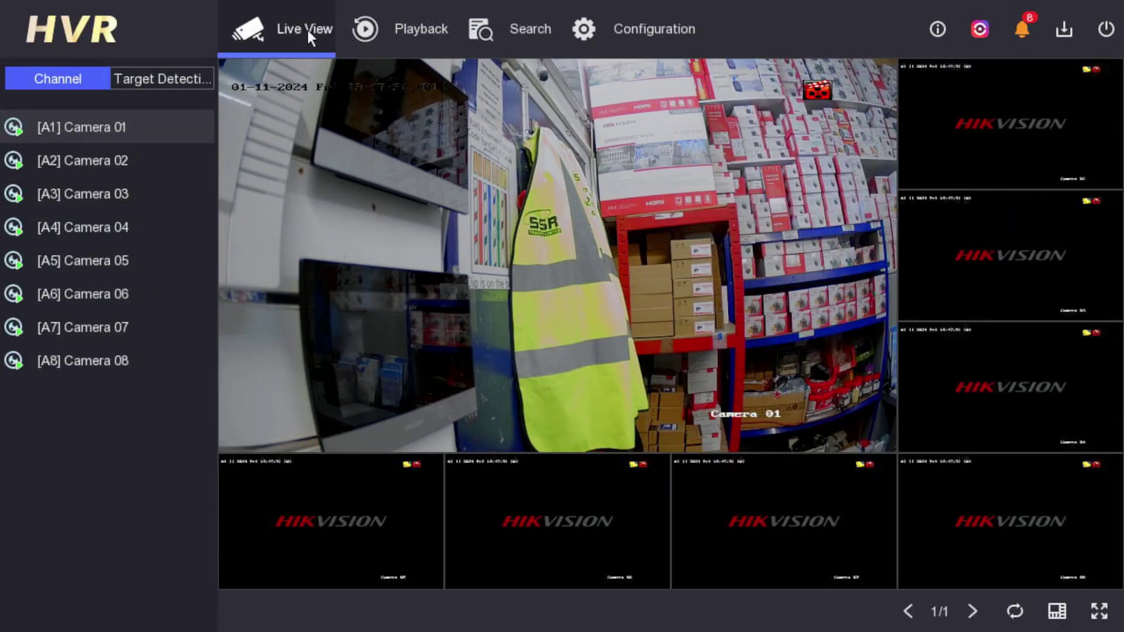
pyautogui.moveTo(613, 146)
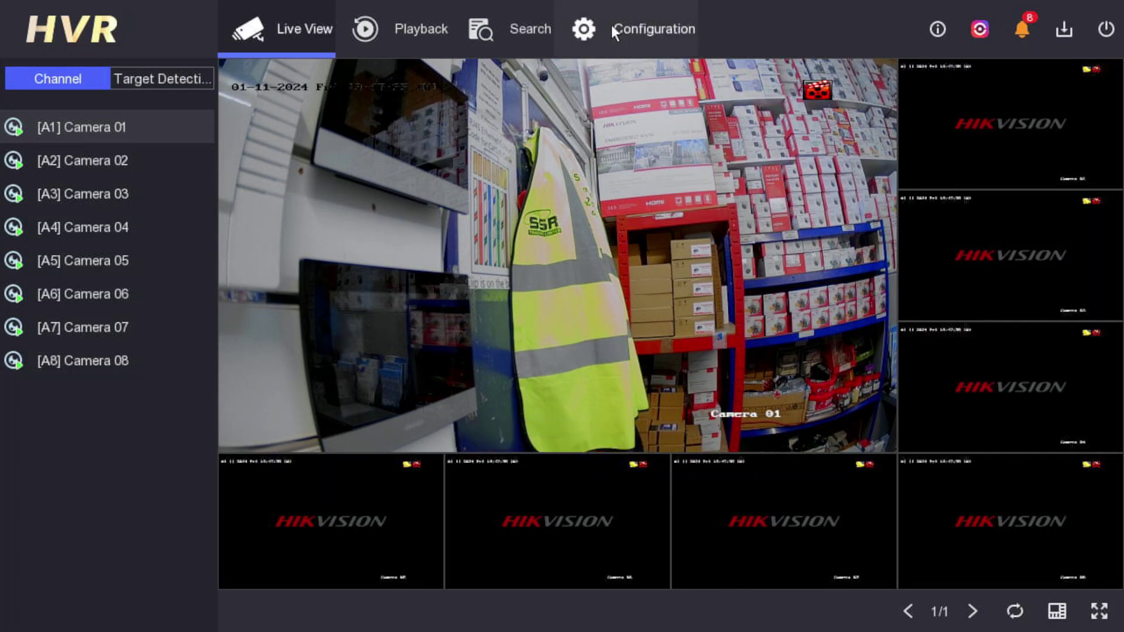
# Go to Configuration and open the Event > Normal Event settings
pyautogui.click(638, 29)
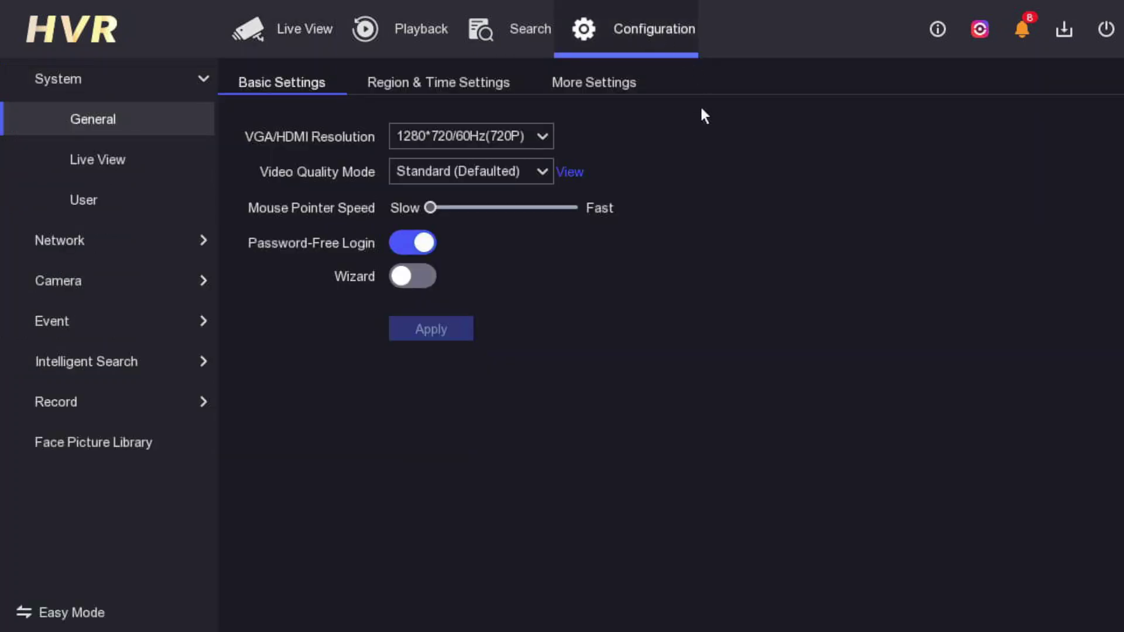
pyautogui.click(86, 283)
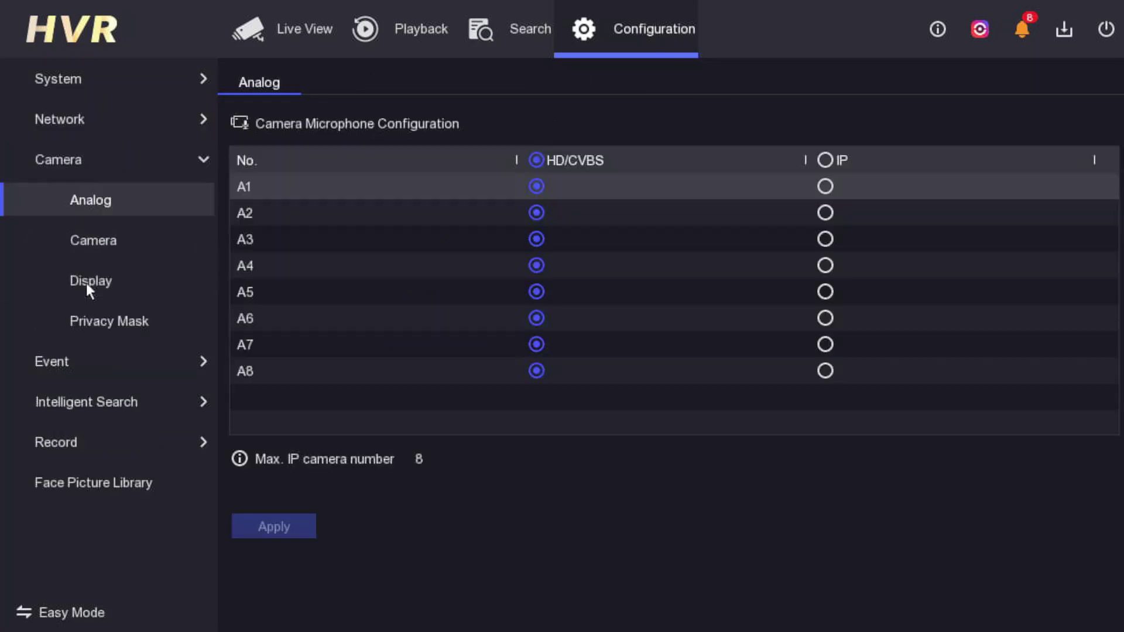
pyautogui.click(44, 369)
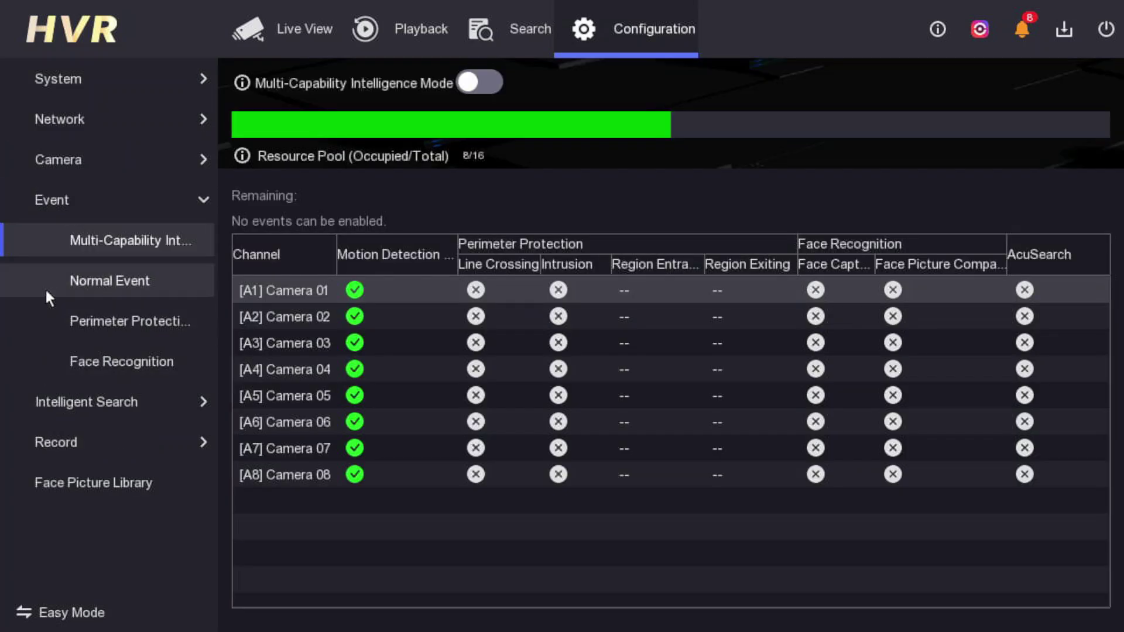
pyautogui.click(111, 281)
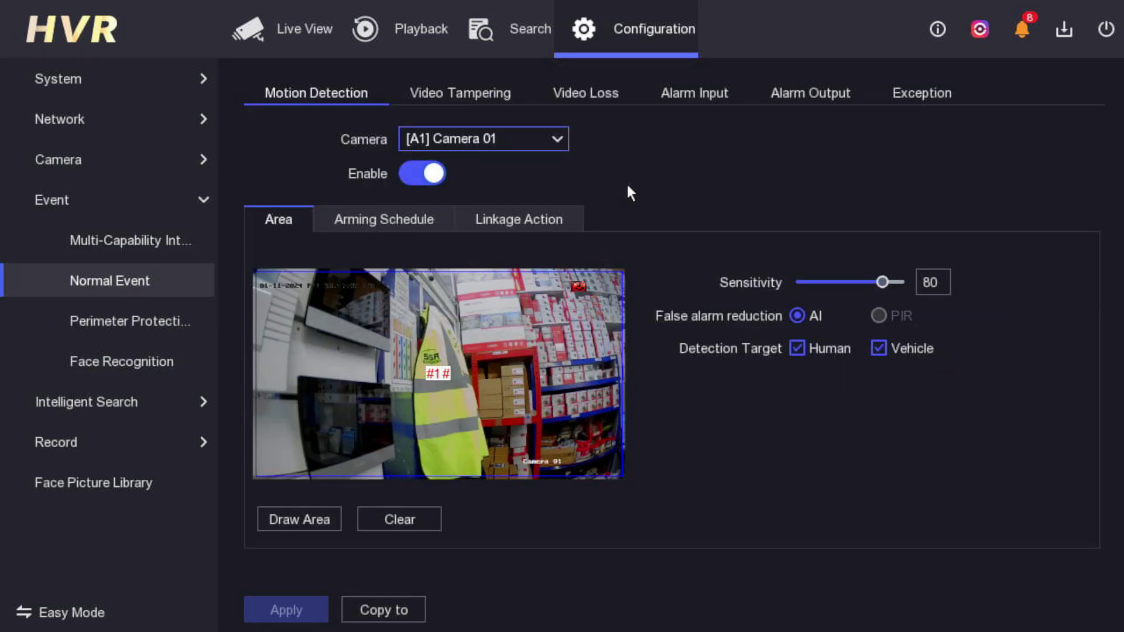
# Review Video Tampering, Video Loss, Alarm Input, Alarm Output, Exception and Perimeter line-crossing settings
pyautogui.click(458, 96)
pyautogui.click(569, 89)
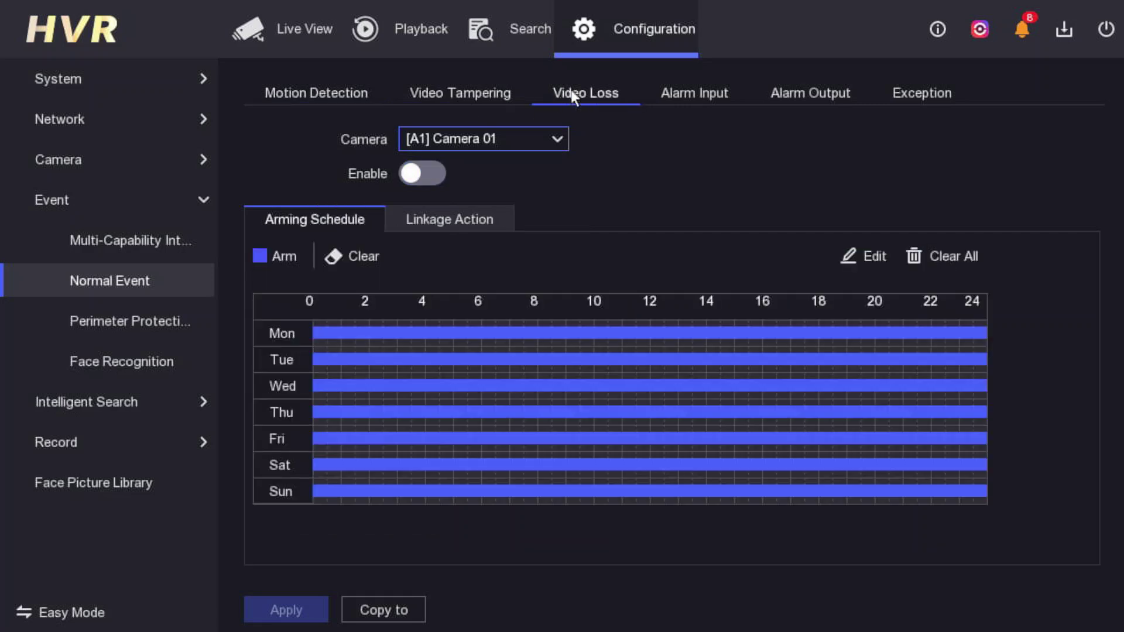
pyautogui.click(677, 96)
pyautogui.click(787, 92)
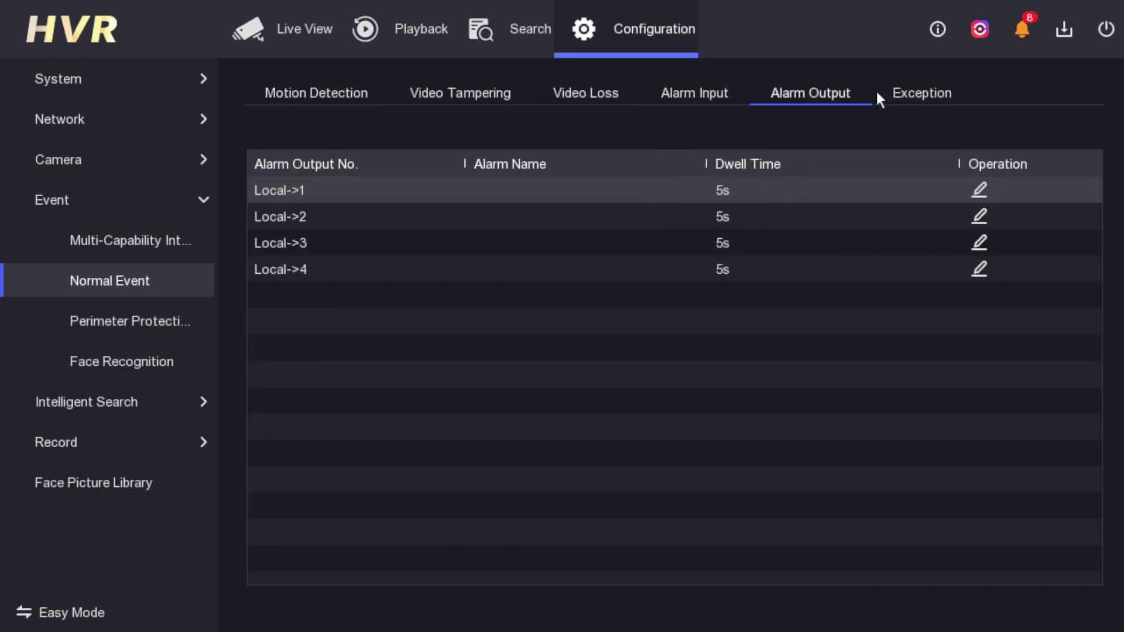
pyautogui.click(907, 99)
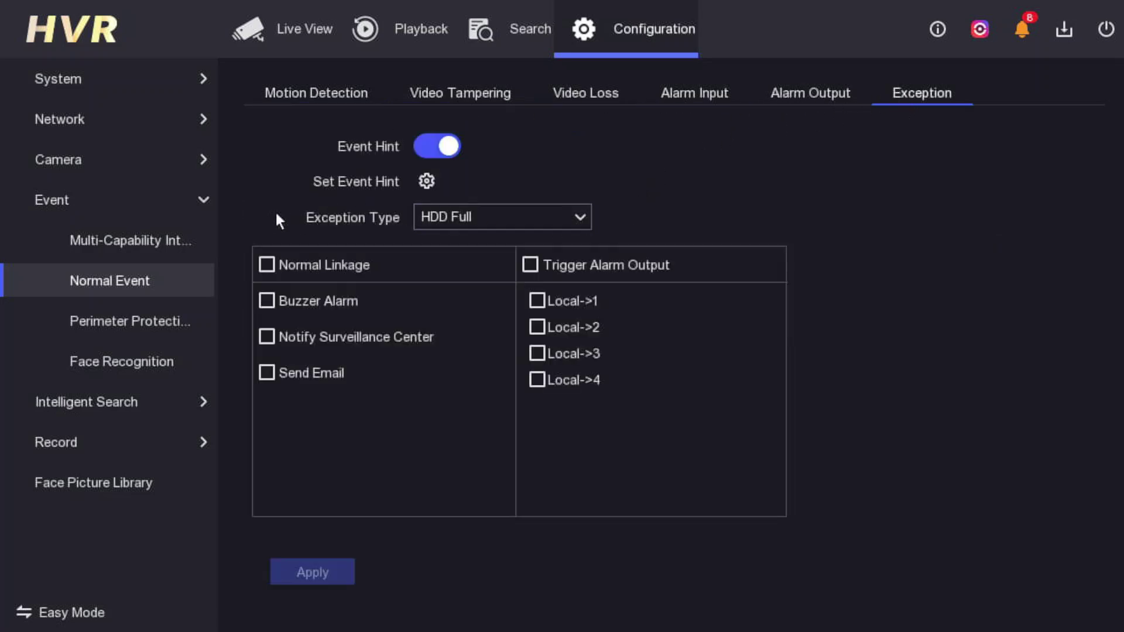
pyautogui.click(120, 332)
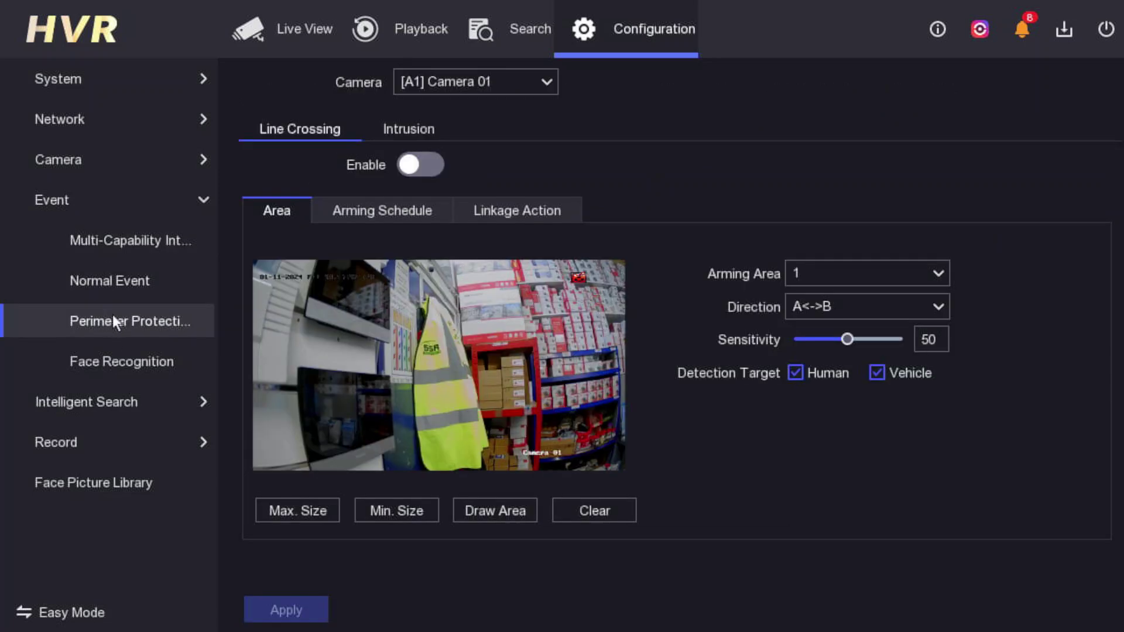
pyautogui.click(513, 210)
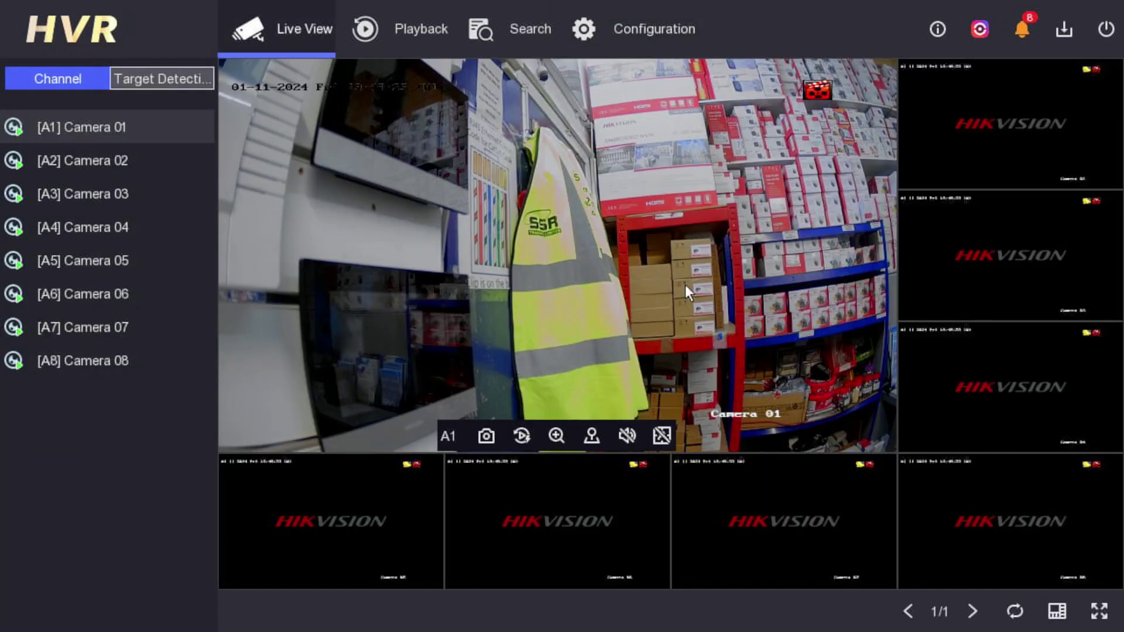
# In Configuration's Basic Settings, choose Vivid video quality mode and preview it on Camera 01
pyautogui.click(641, 31)
pyautogui.click(69, 82)
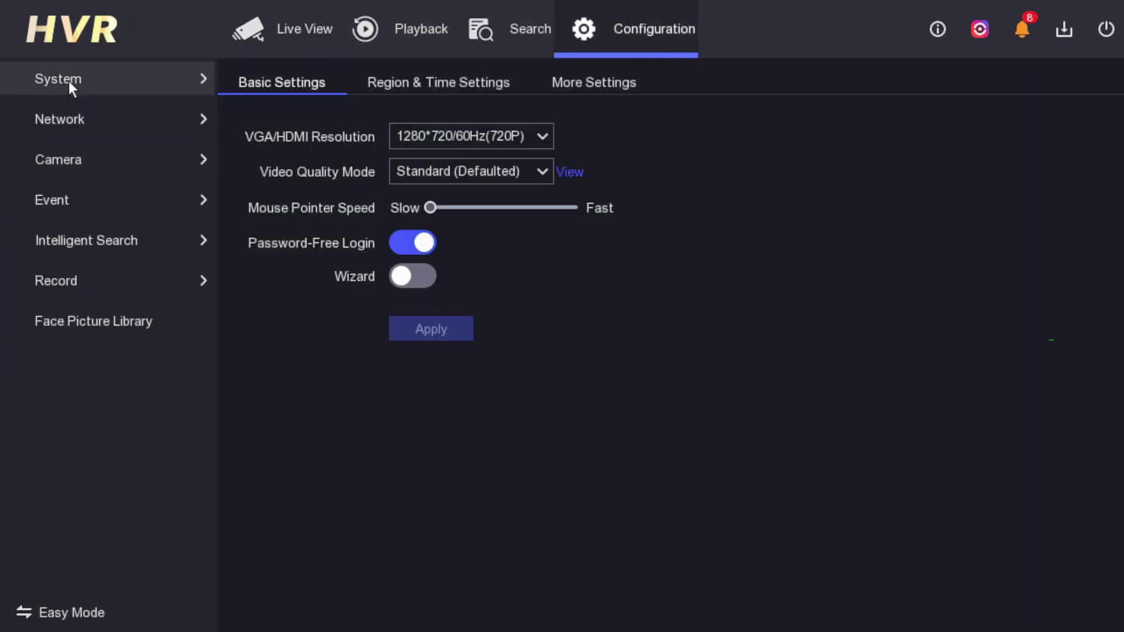
pyautogui.click(494, 171)
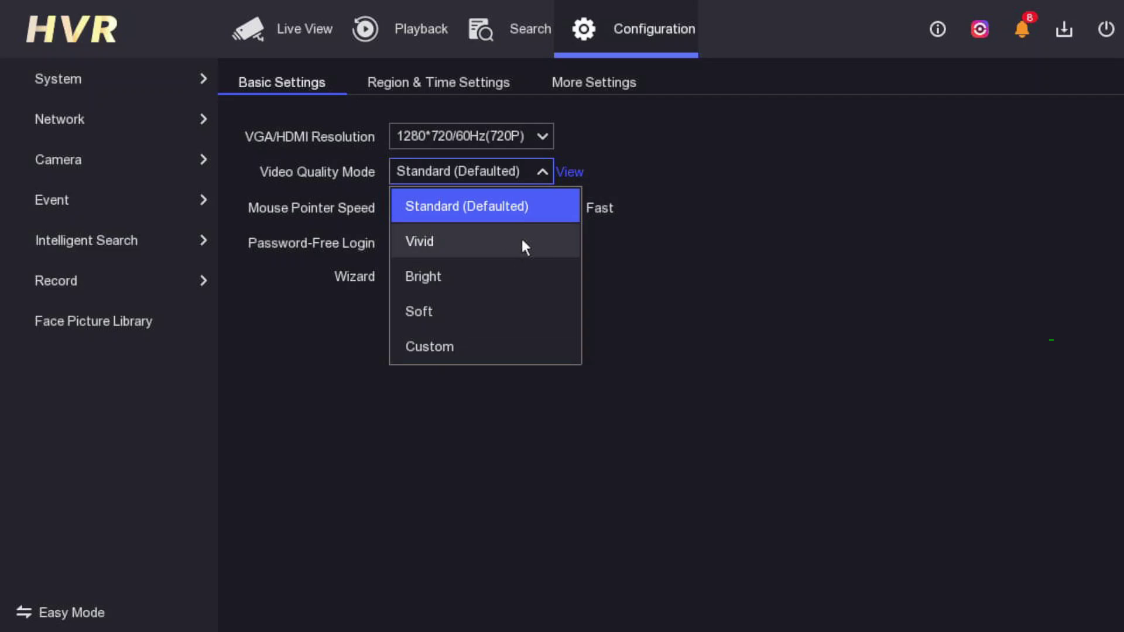
pyautogui.click(447, 240)
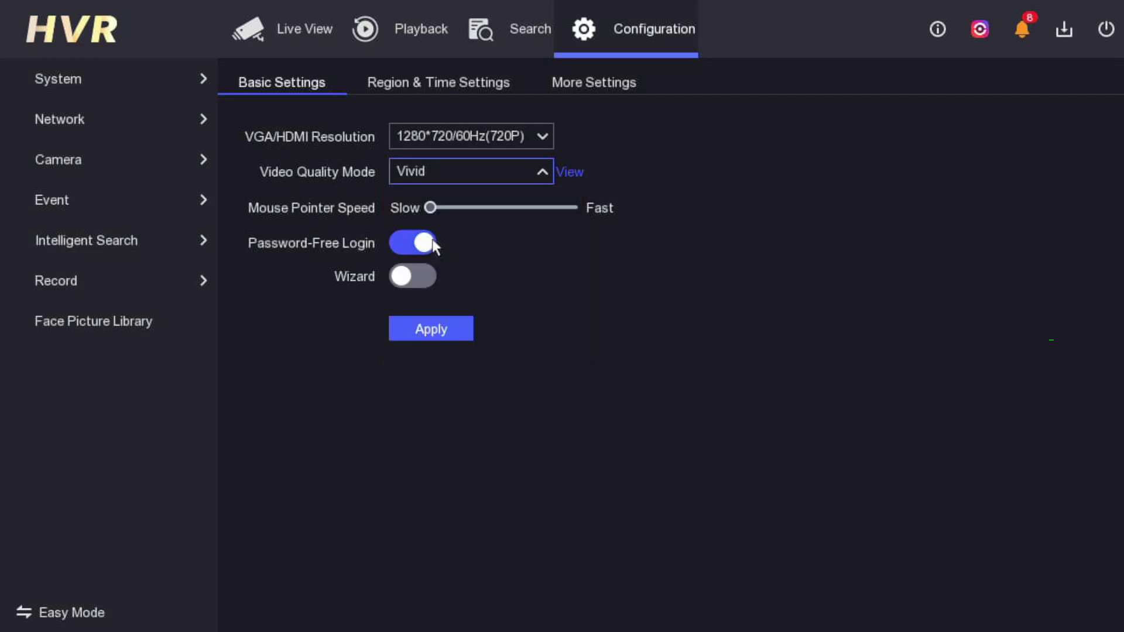
pyautogui.click(571, 174)
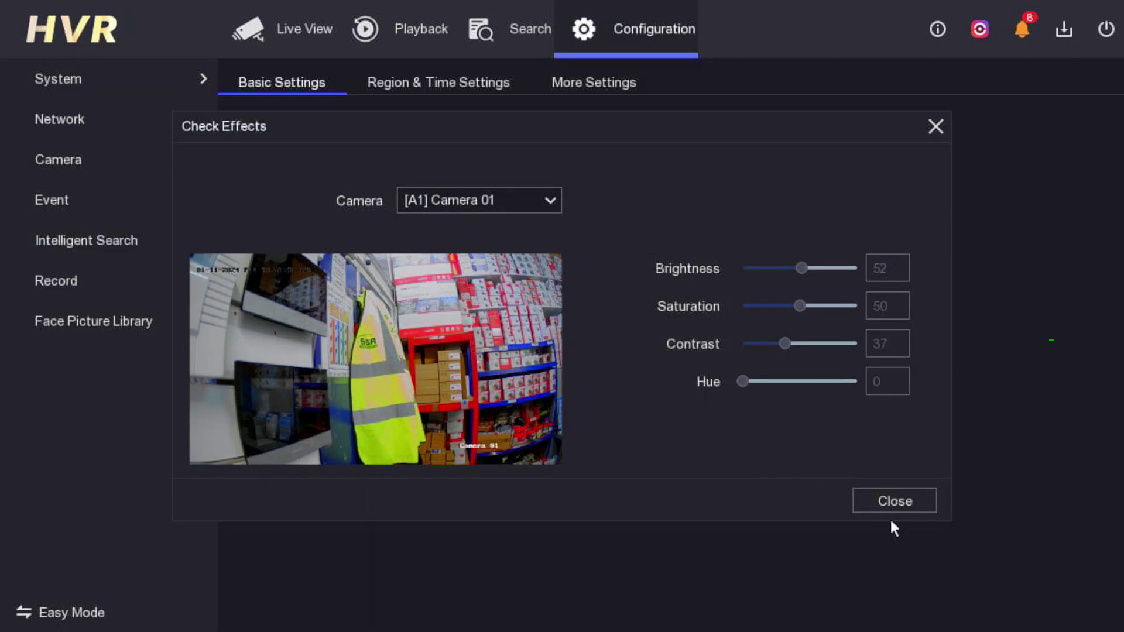
pyautogui.click(889, 503)
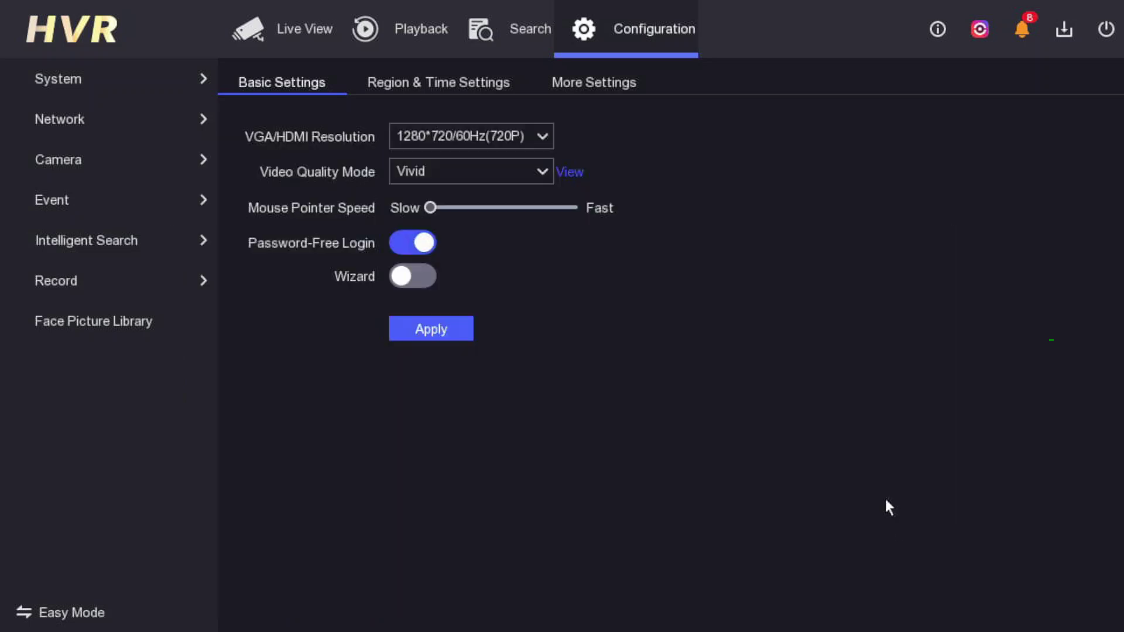
# Choose Bright video quality mode and preview it (Brightness 51, Contrast 26)
pyautogui.click(455, 171)
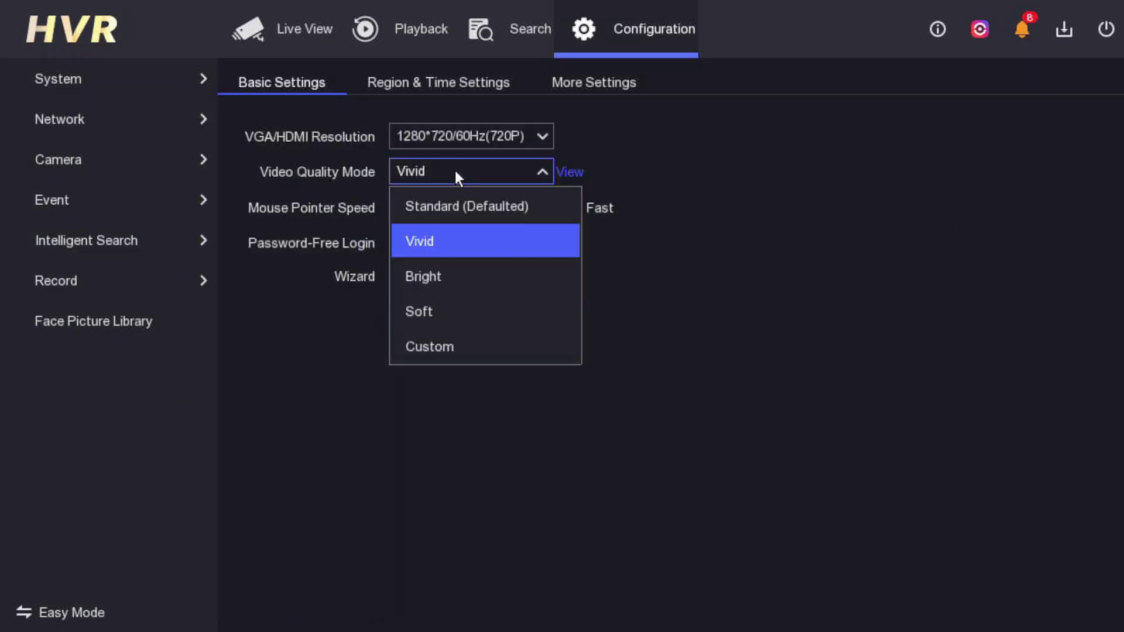
pyautogui.click(439, 273)
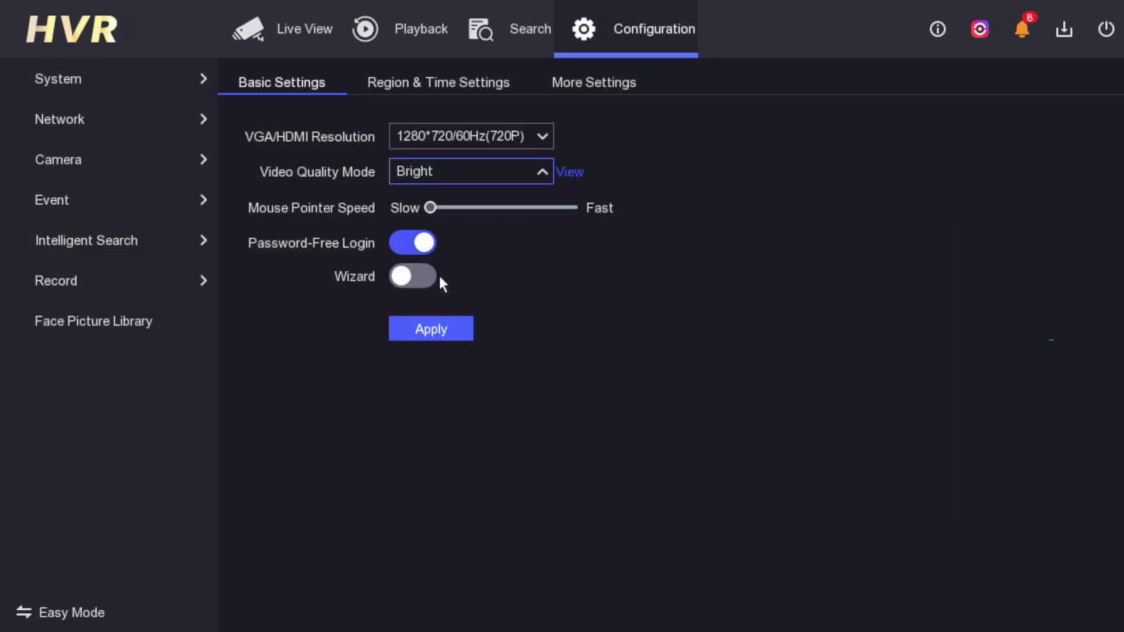
pyautogui.click(573, 174)
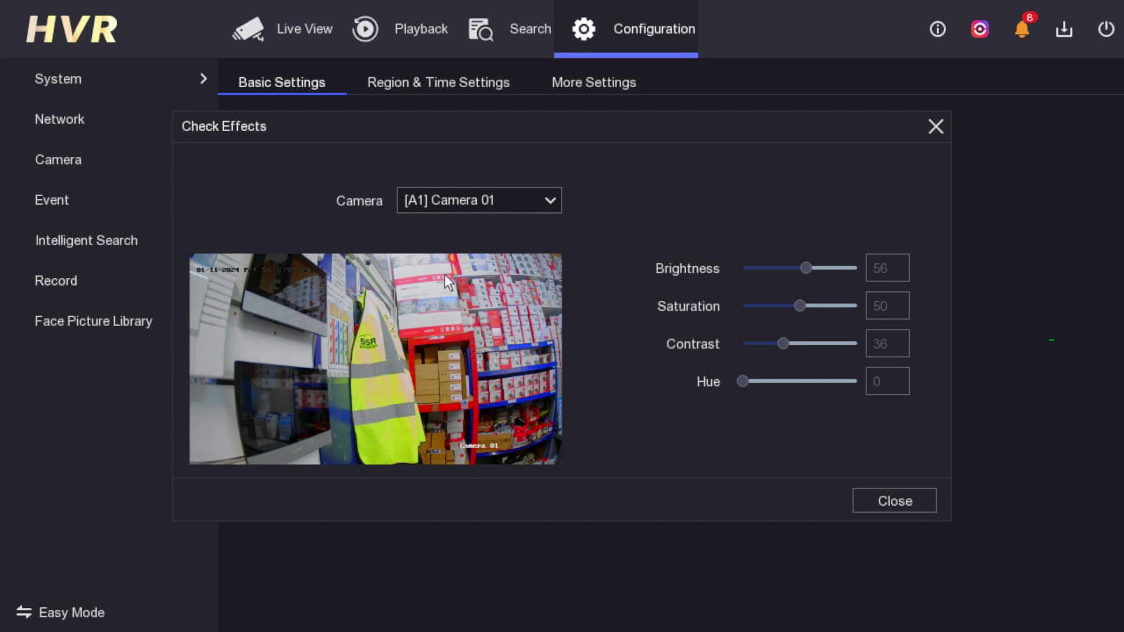
pyautogui.click(878, 501)
# Choose Soft video quality mode and preview it
pyautogui.click(476, 174)
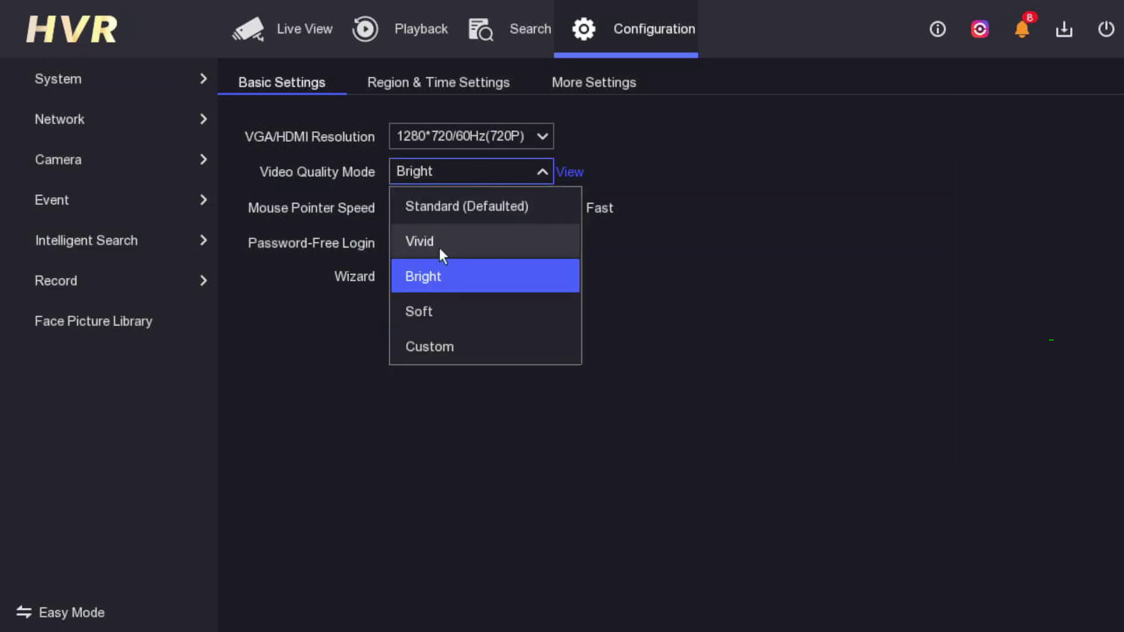
pyautogui.click(427, 310)
pyautogui.click(571, 174)
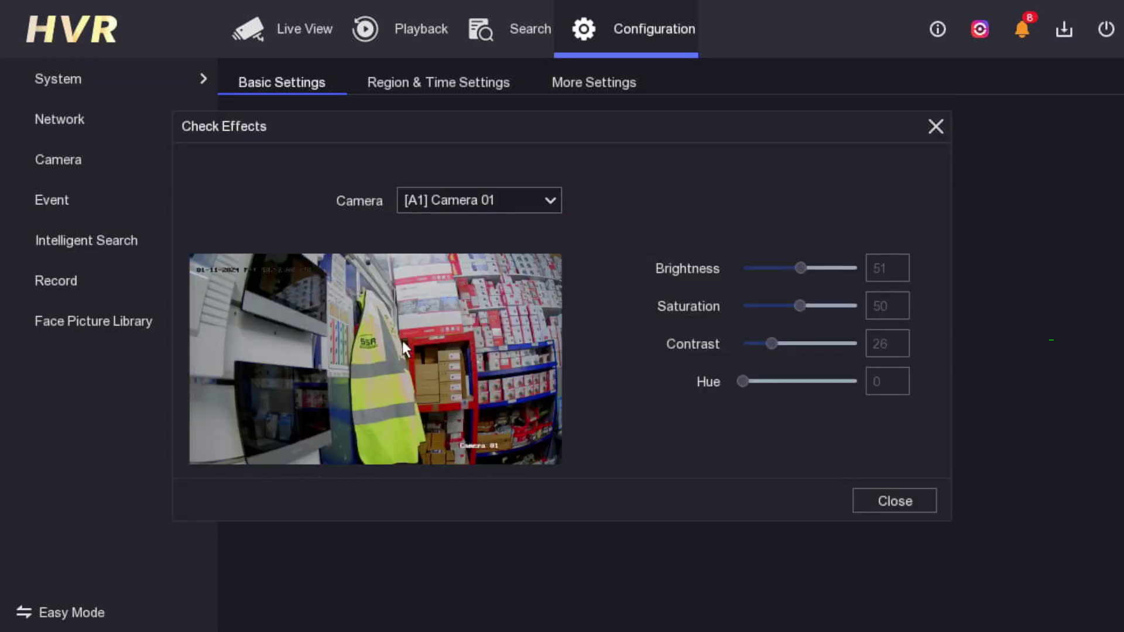
pyautogui.click(887, 505)
pyautogui.click(492, 172)
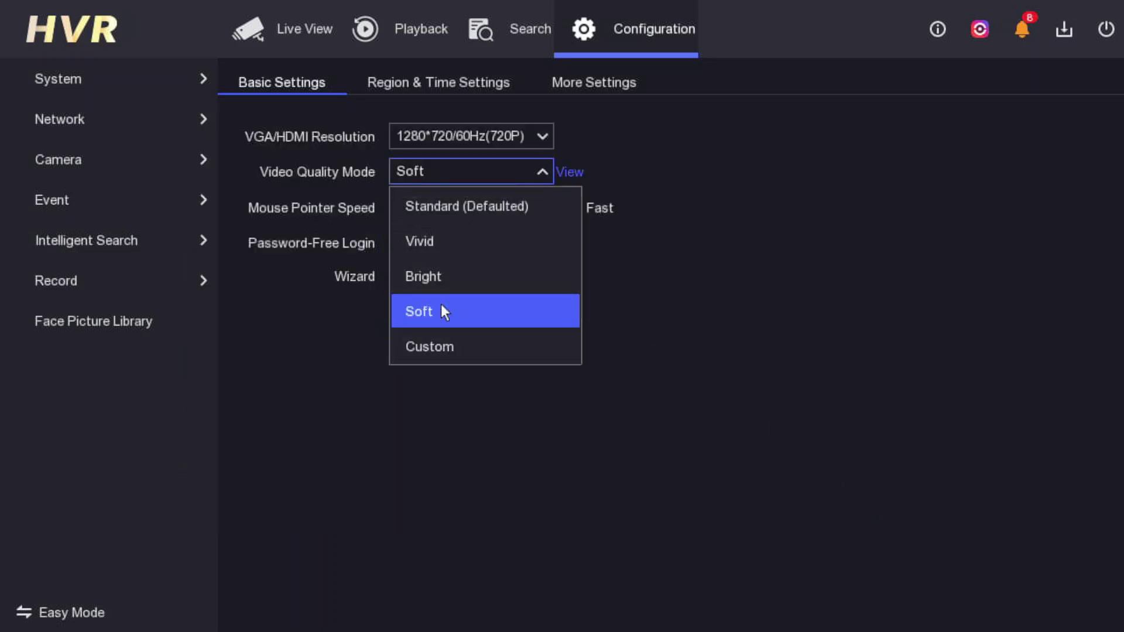
# Choose Custom video quality mode and adjust the image sliders to Brightness 66, Contrast 62
pyautogui.click(442, 344)
pyautogui.click(570, 173)
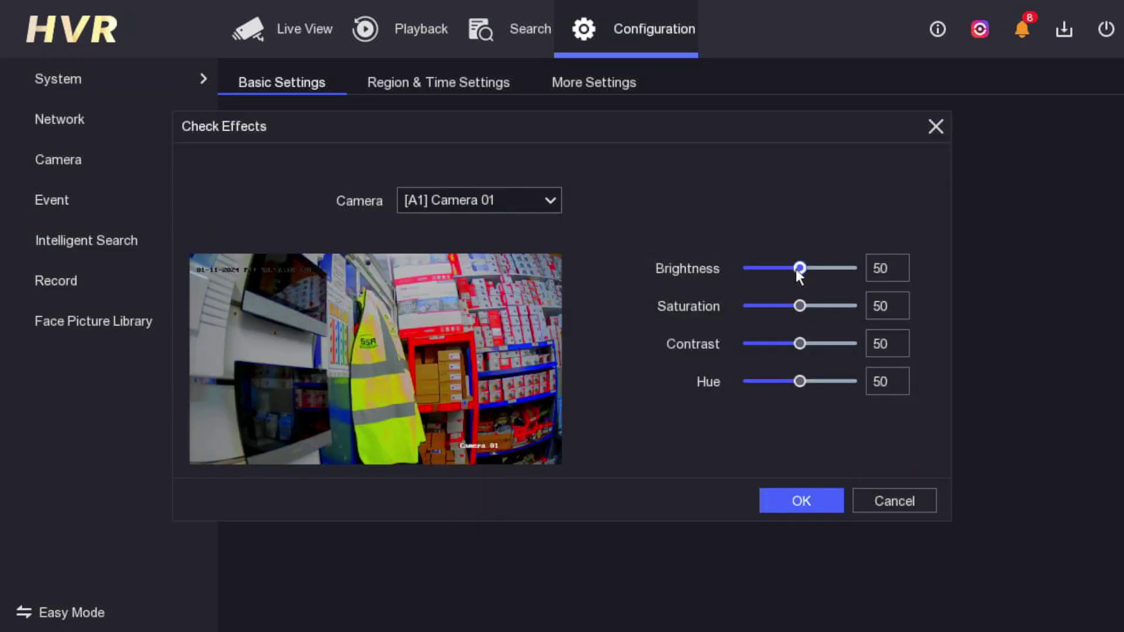
pyautogui.moveTo(796, 267)
pyautogui.mouseDown()
pyautogui.moveTo(757, 270)
pyautogui.moveTo(817, 269)
pyautogui.mouseUp()
pyautogui.moveTo(800, 306)
pyautogui.mouseDown()
pyautogui.moveTo(769, 306)
pyautogui.moveTo(809, 306)
pyautogui.mouseUp()
pyautogui.moveTo(800, 344); pyautogui.dragTo(803, 388)
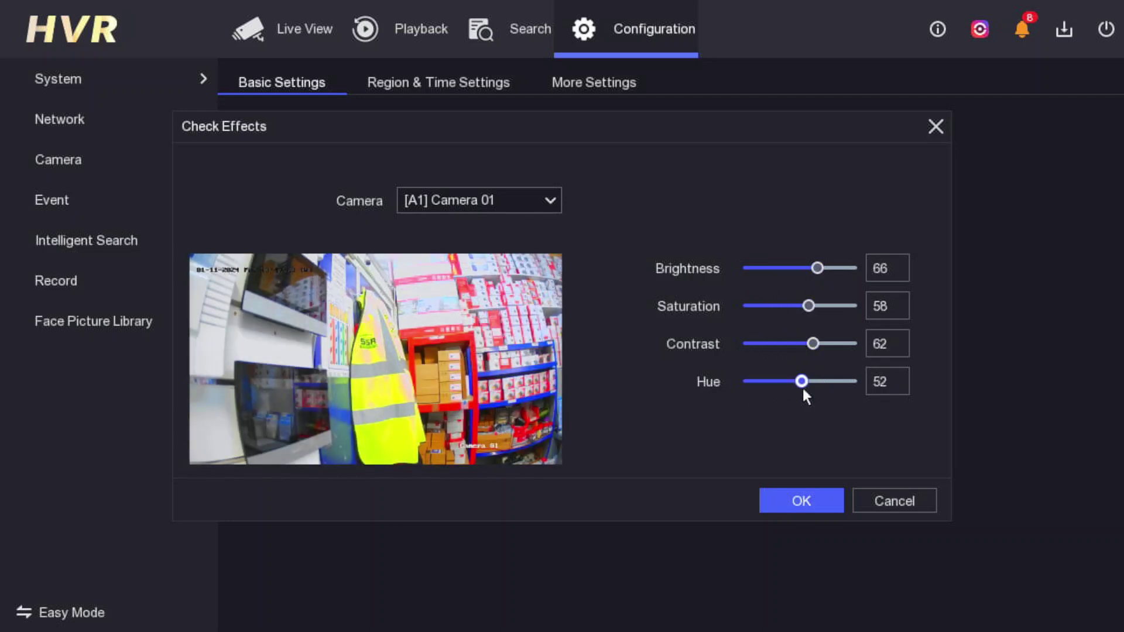
# Discard the custom adjustments and restore Standard (Defaulted) video quality mode
pyautogui.click(880, 499)
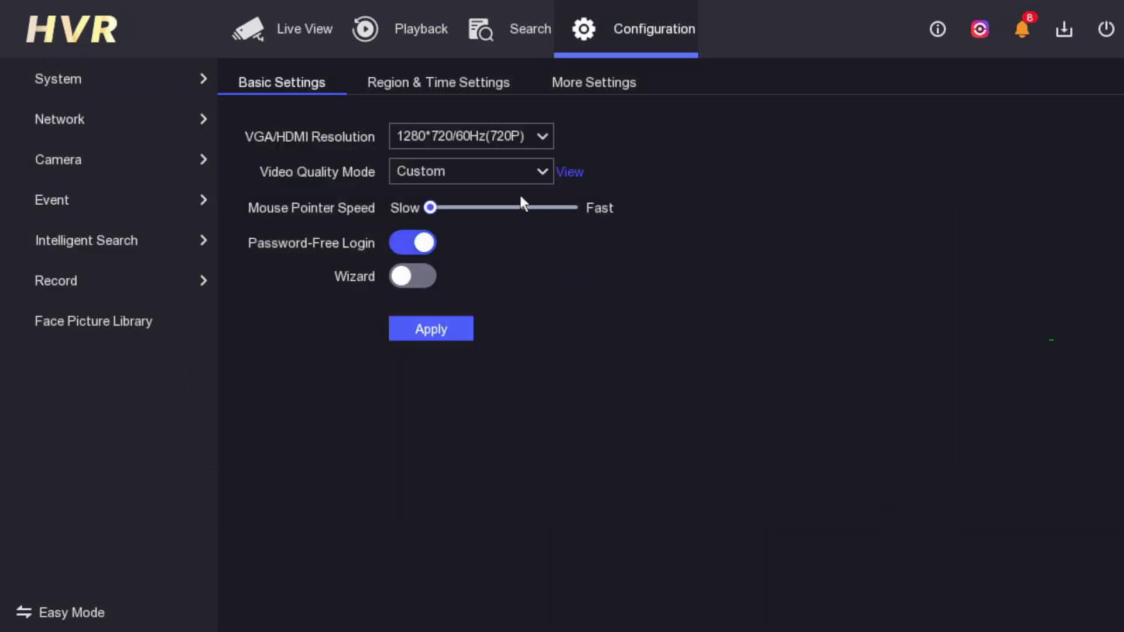
pyautogui.click(530, 171)
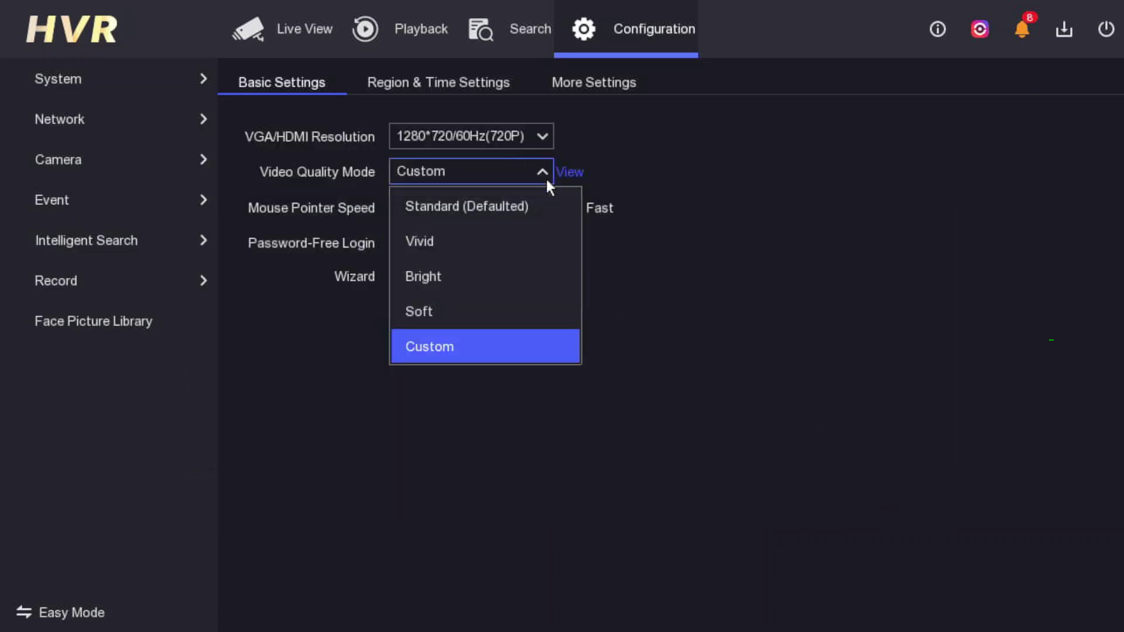
pyautogui.click(493, 206)
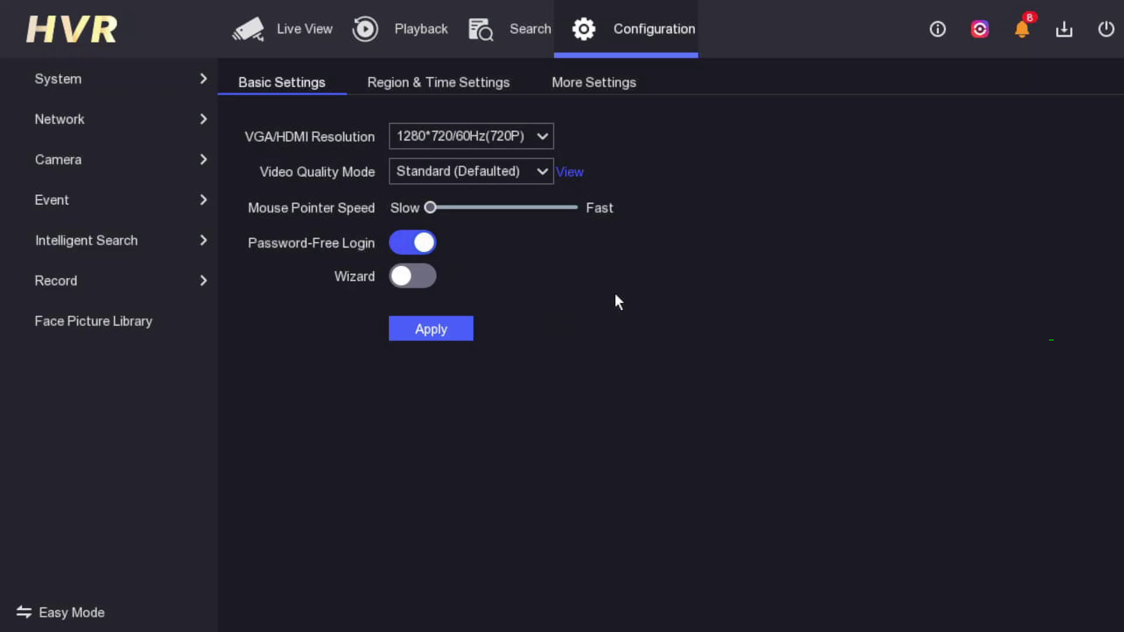
# Open Playback and start Camera 01's 1 November 2024 recording
pyautogui.click(297, 32)
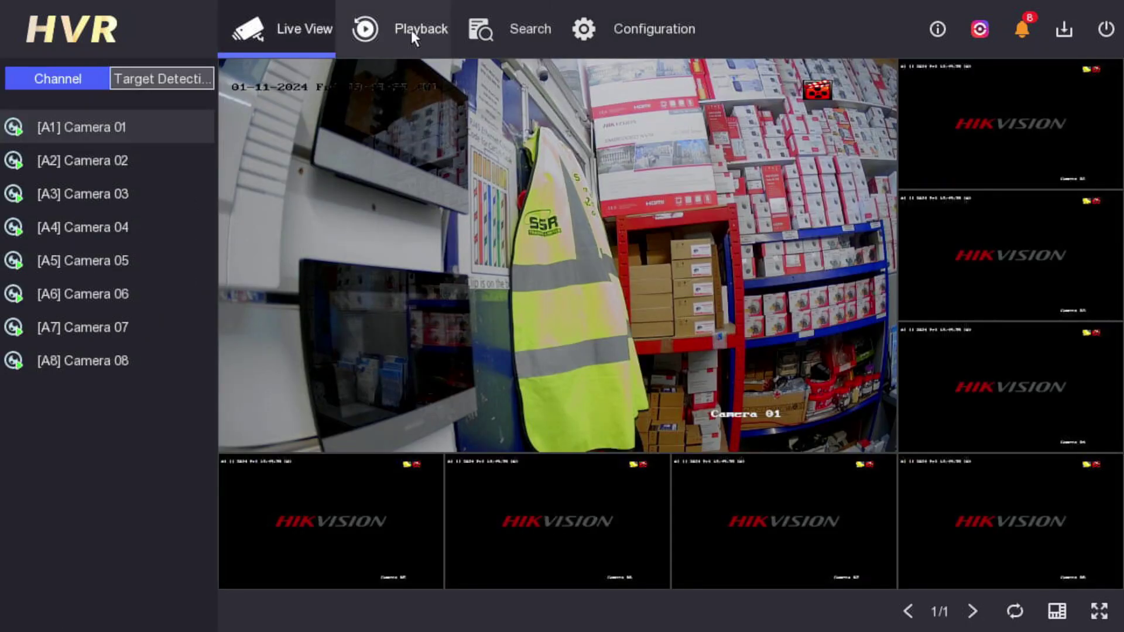
pyautogui.click(411, 29)
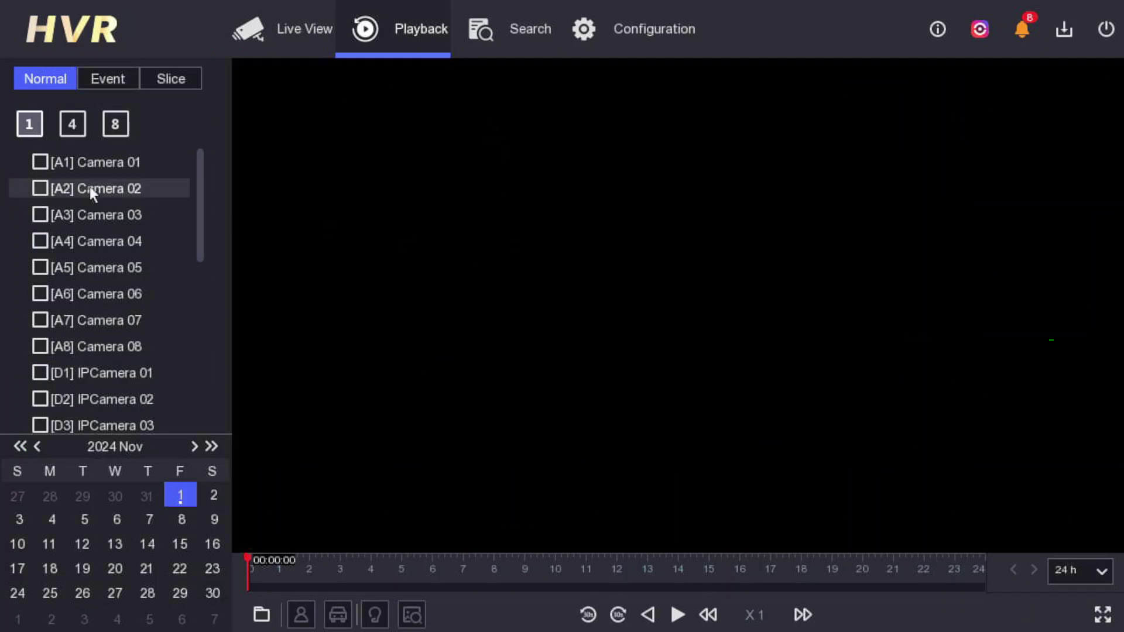
pyautogui.click(39, 162)
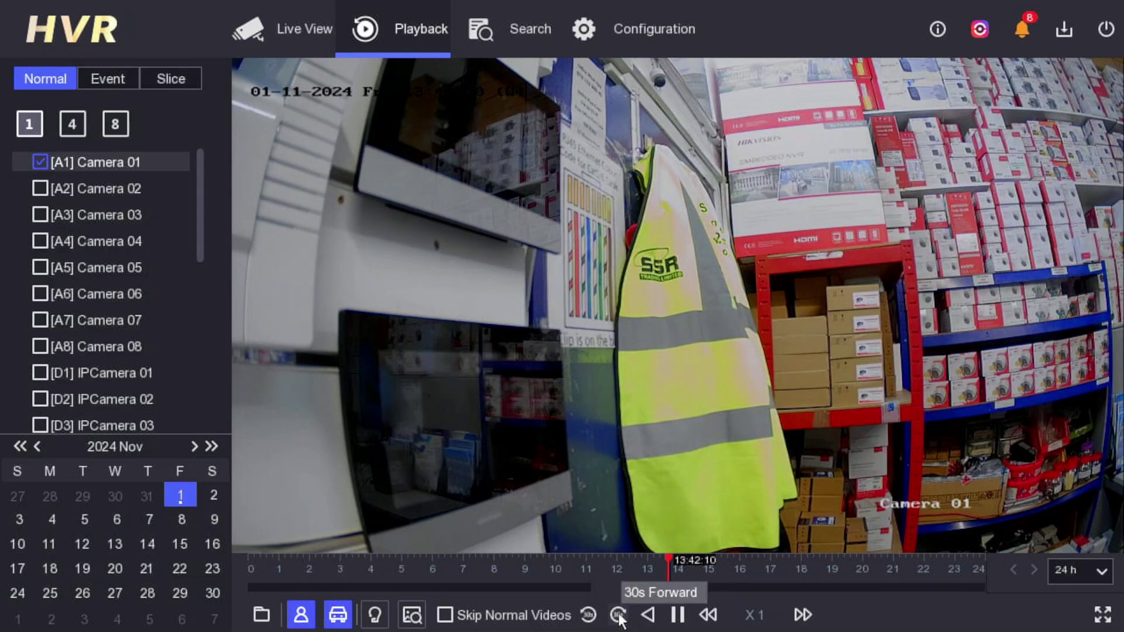
# Skip playback forward 30 seconds twice, then back 30 seconds twice
pyautogui.click(627, 618)
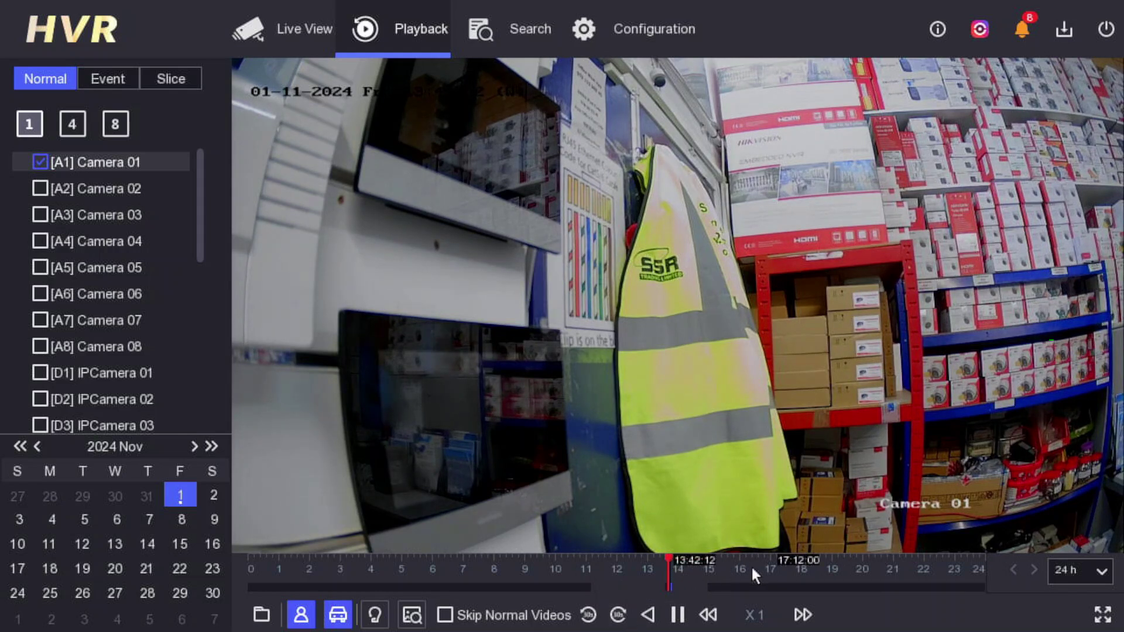
pyautogui.click(618, 619)
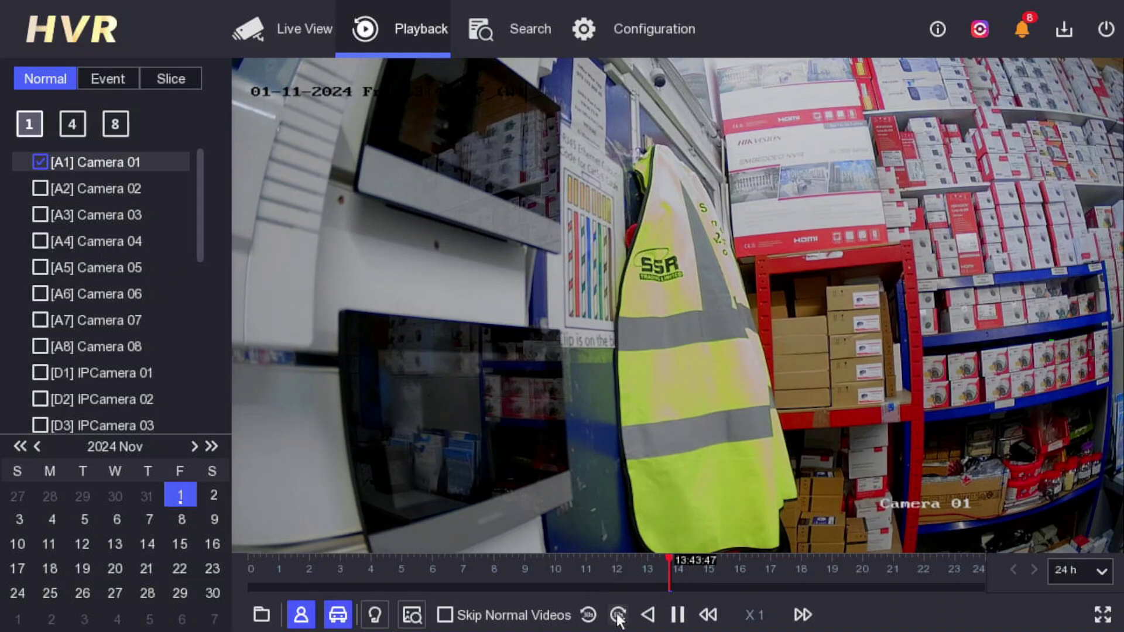
pyautogui.click(587, 616)
pyautogui.click(587, 616)
pyautogui.click(587, 616)
pyautogui.click(274, 30)
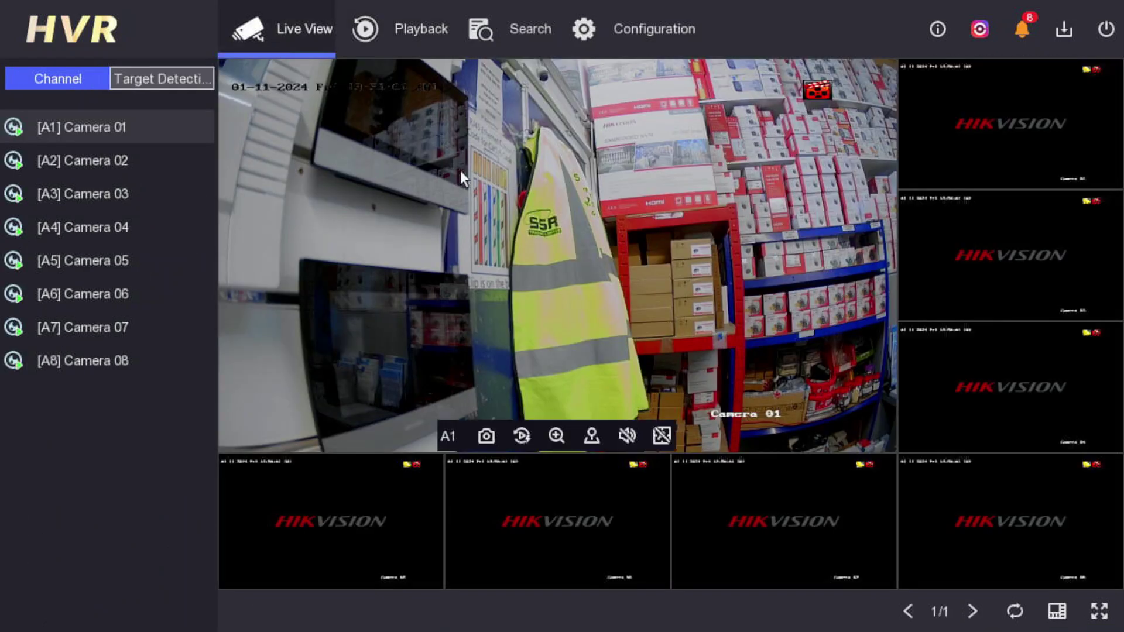